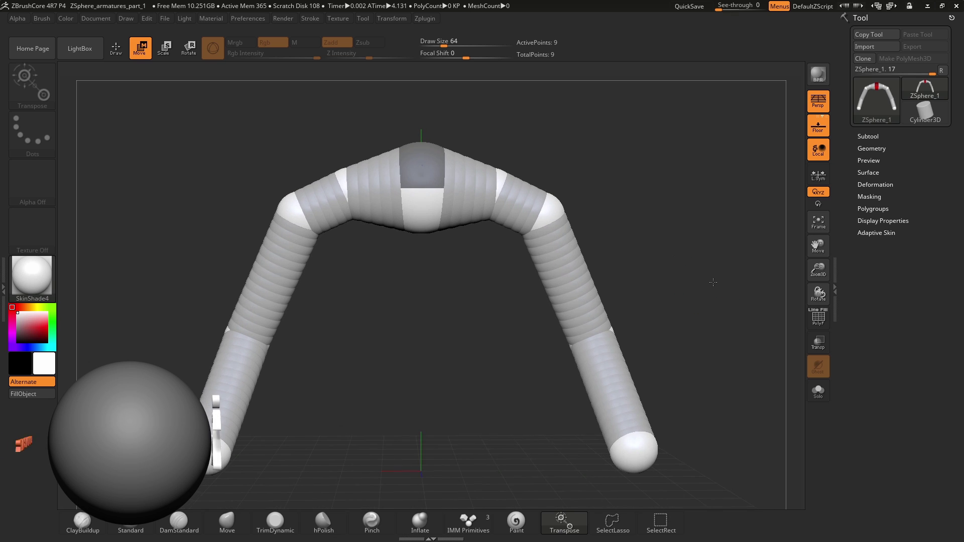
- Scale a shoulder-joint ZSphere up and back down to make the shoulders slightly thicker
{"action": "left_click", "coordinate": [165, 49]}
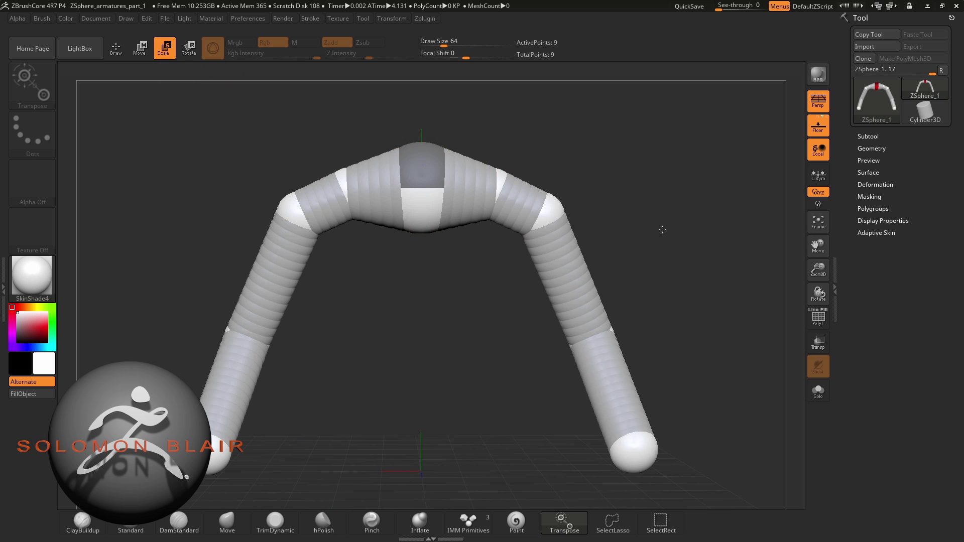
{"action": "left_click_drag", "start_coordinate": [662, 229], "coordinate": [659, 232]}
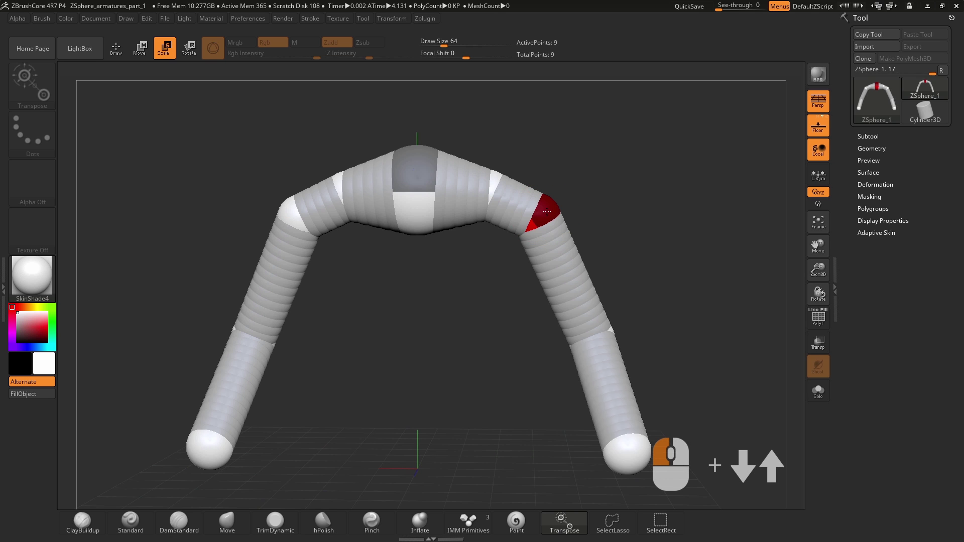
{"action": "left_click_drag", "start_coordinate": [545, 246], "coordinate": [521, 466]}
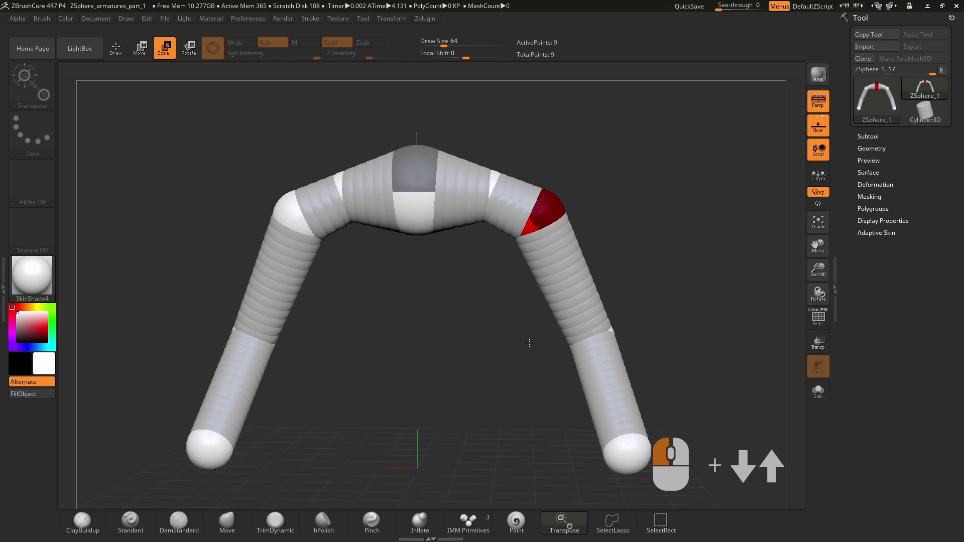
{"action": "left_click_drag", "start_coordinate": [516, 460], "coordinate": [540, 265]}
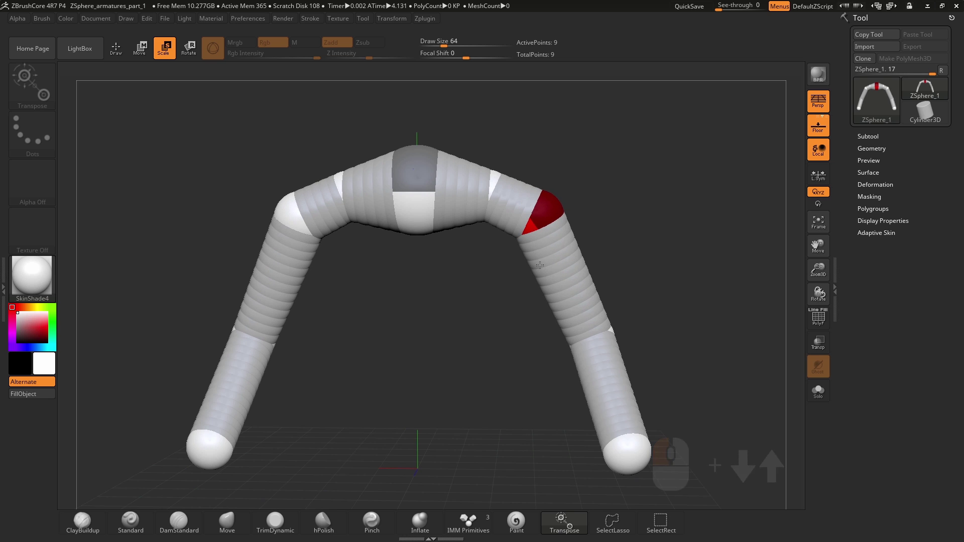
- Enlarge the central root ZSphere and scale down the hand ZSpheres at the ends of the arms
{"action": "left_click", "coordinate": [495, 188]}
{"action": "left_click_drag", "start_coordinate": [419, 205], "coordinate": [428, 291]}
{"action": "left_click_drag", "start_coordinate": [551, 213], "coordinate": [565, 276]}
{"action": "left_click_drag", "start_coordinate": [698, 296], "coordinate": [642, 375]}
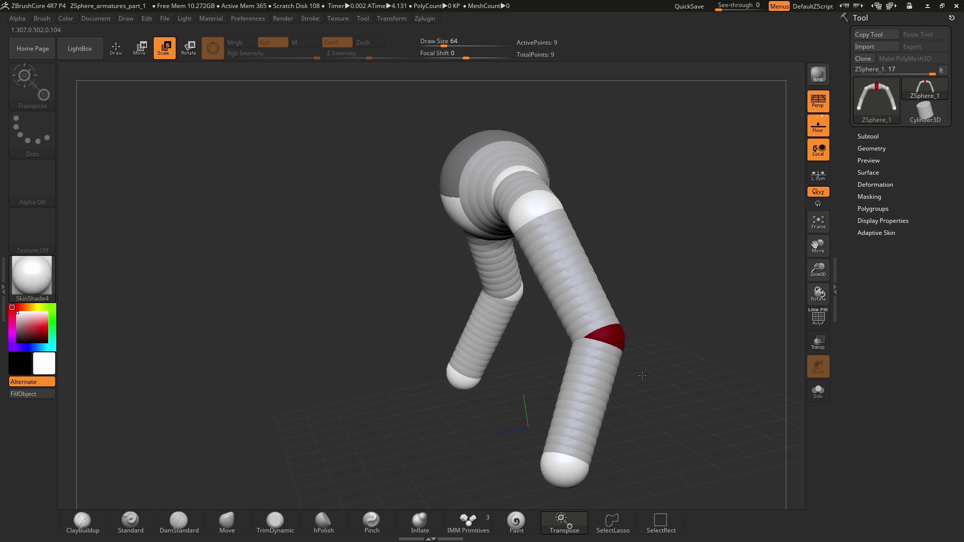
{"action": "left_click_drag", "start_coordinate": [710, 359], "coordinate": [649, 336]}
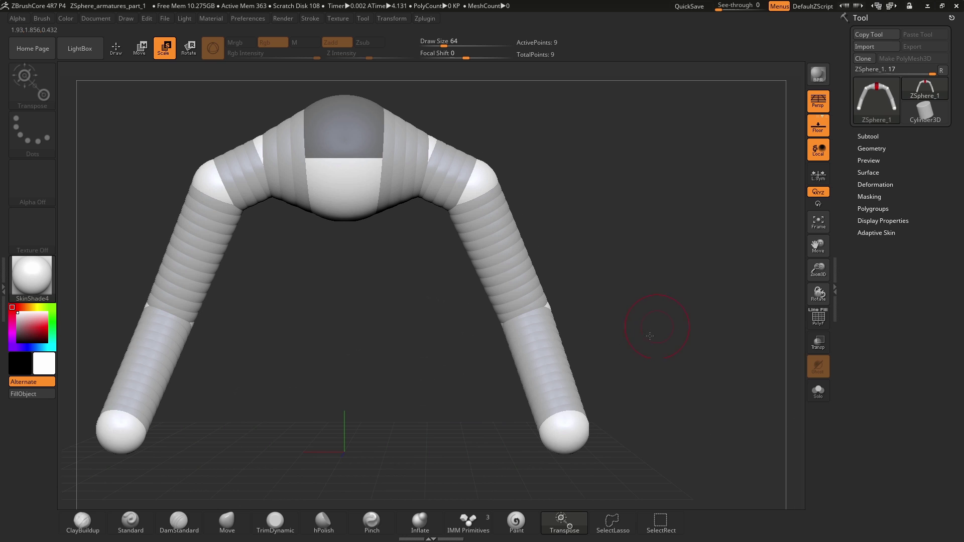
{"action": "left_click_drag", "start_coordinate": [580, 427], "coordinate": [591, 386]}
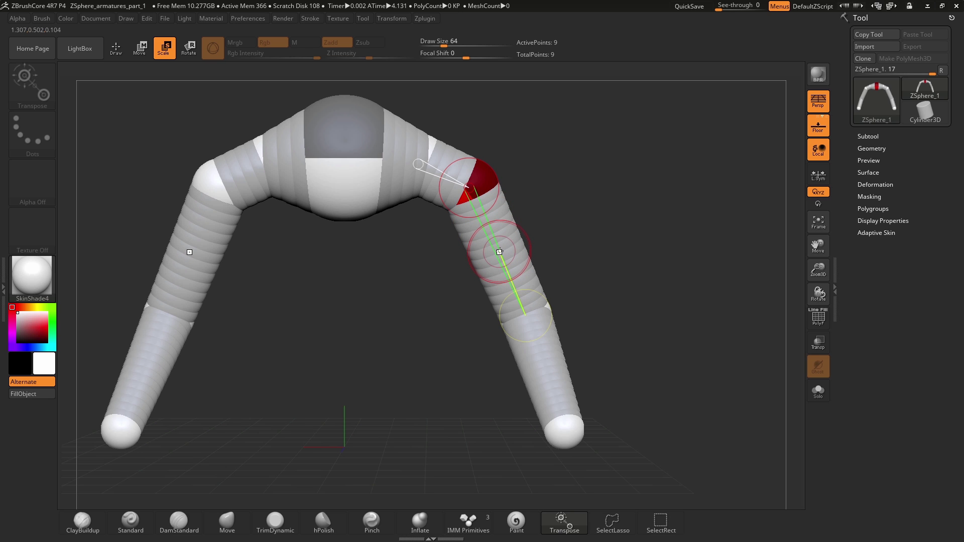
- Scale the upper-arm and shoulder links to adjust the length of both arms
{"action": "left_click_drag", "start_coordinate": [499, 251], "coordinate": [547, 296]}
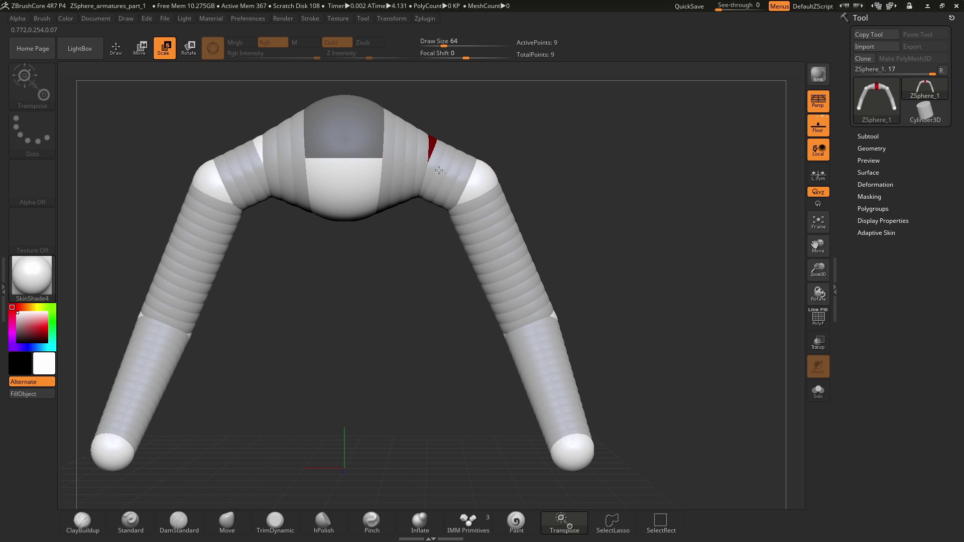
{"action": "mouse_move", "coordinate": [439, 171]}
{"action": "left_mouse_down"}
{"action": "mouse_move", "coordinate": [517, 296]}
{"action": "mouse_move", "coordinate": [452, 191]}
{"action": "mouse_move", "coordinate": [508, 275]}
{"action": "mouse_move", "coordinate": [481, 168]}
{"action": "left_mouse_up"}
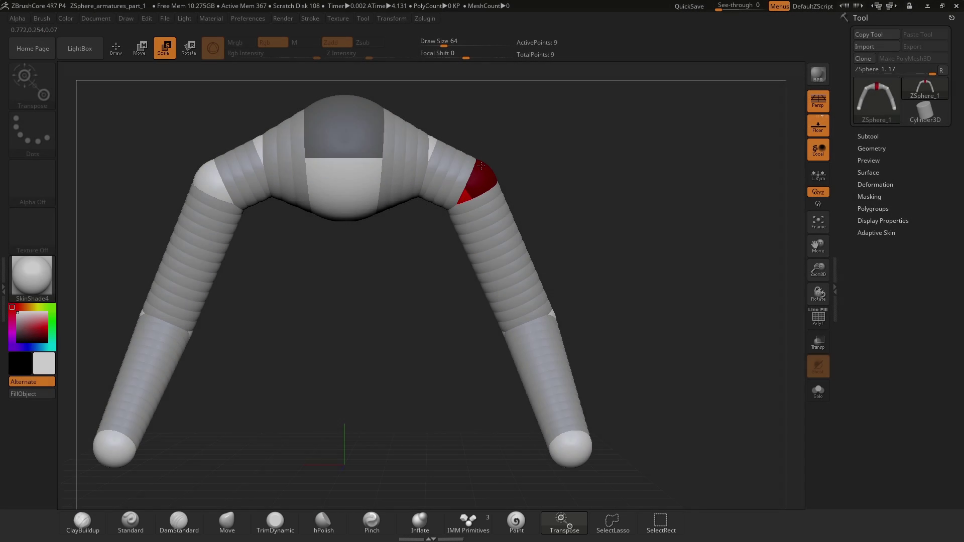
{"action": "left_click_drag", "start_coordinate": [481, 166], "coordinate": [481, 165]}
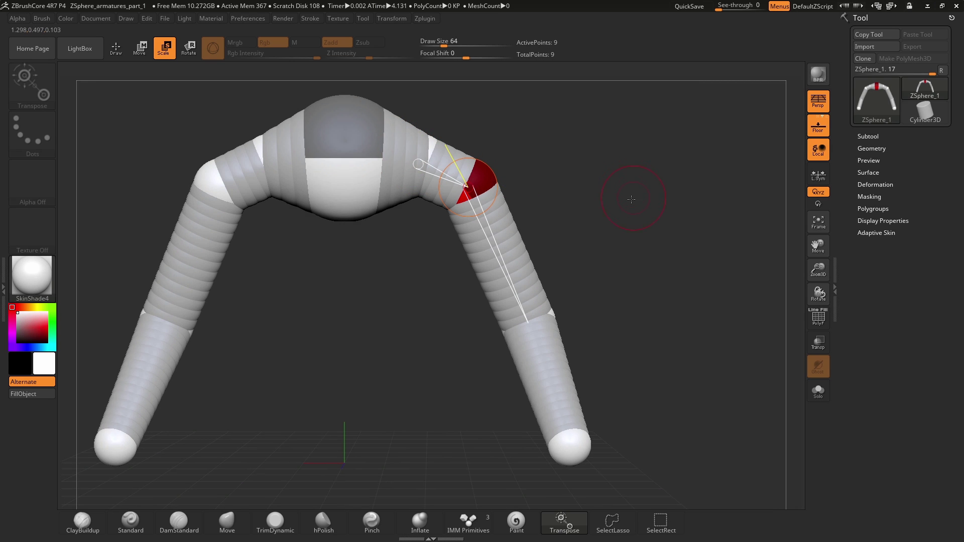
{"action": "left_click_drag", "start_coordinate": [631, 199], "coordinate": [669, 247]}
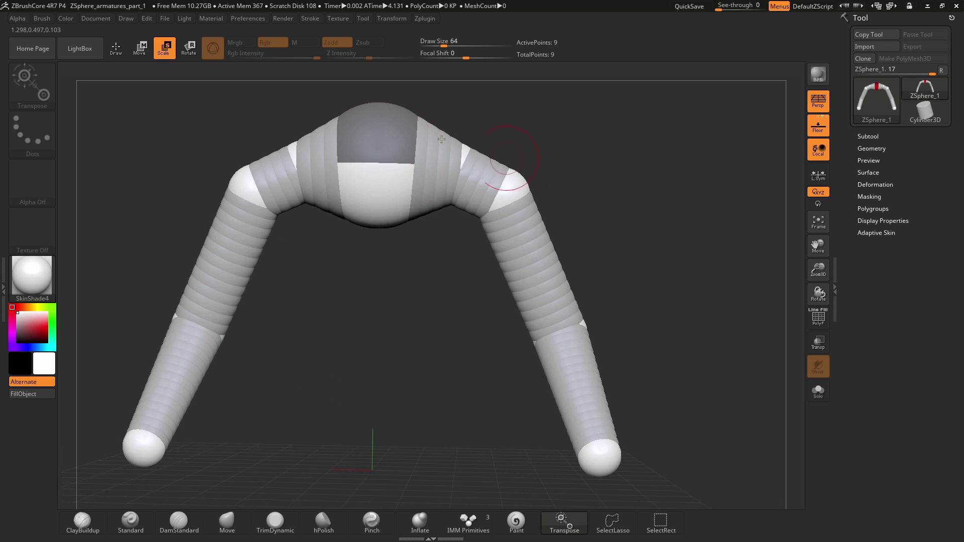
- Rotate the upper-arm links to swing the arms and bend them at the elbows
{"action": "left_click", "coordinate": [189, 52]}
{"action": "left_click_drag", "start_coordinate": [374, 144], "coordinate": [512, 228]}
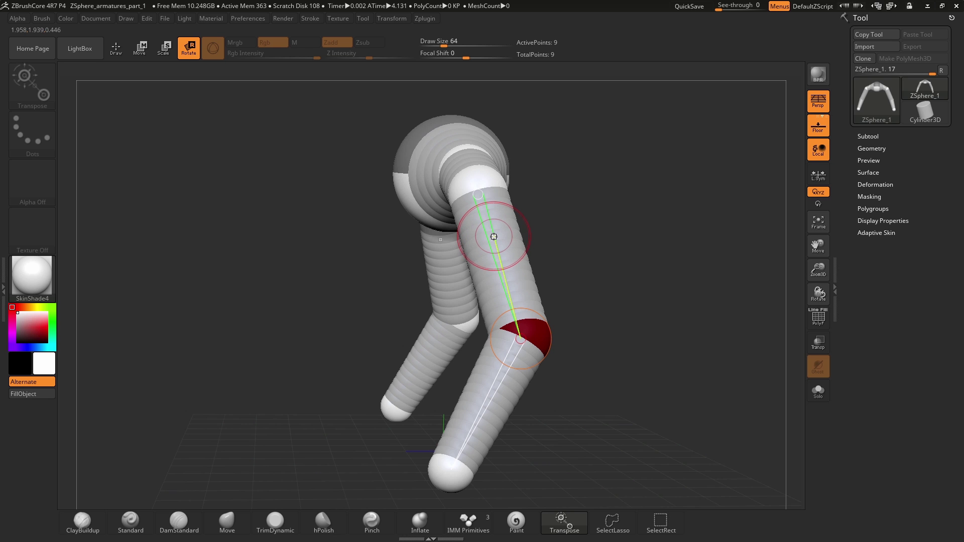
{"action": "left_click_drag", "start_coordinate": [494, 236], "coordinate": [520, 304]}
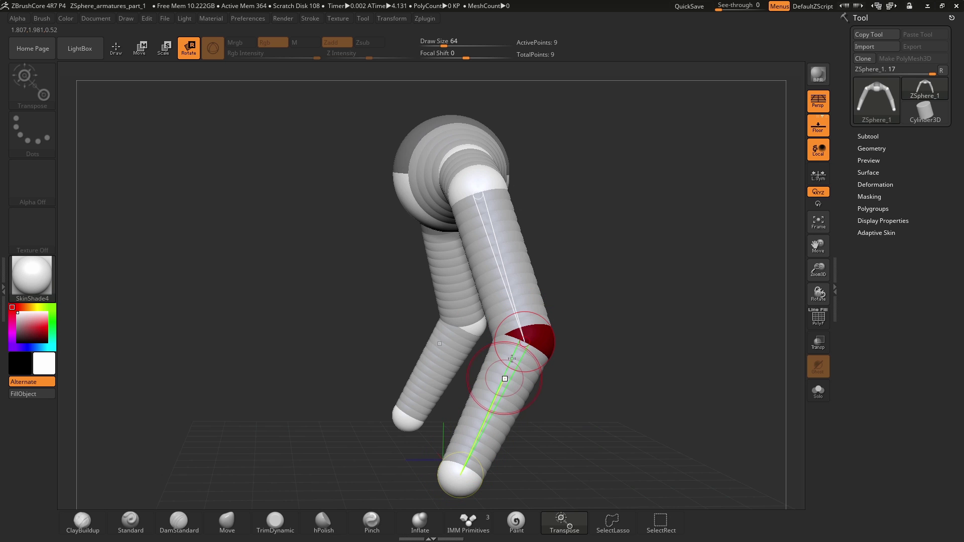
{"action": "left_click_drag", "start_coordinate": [500, 256], "coordinate": [519, 320]}
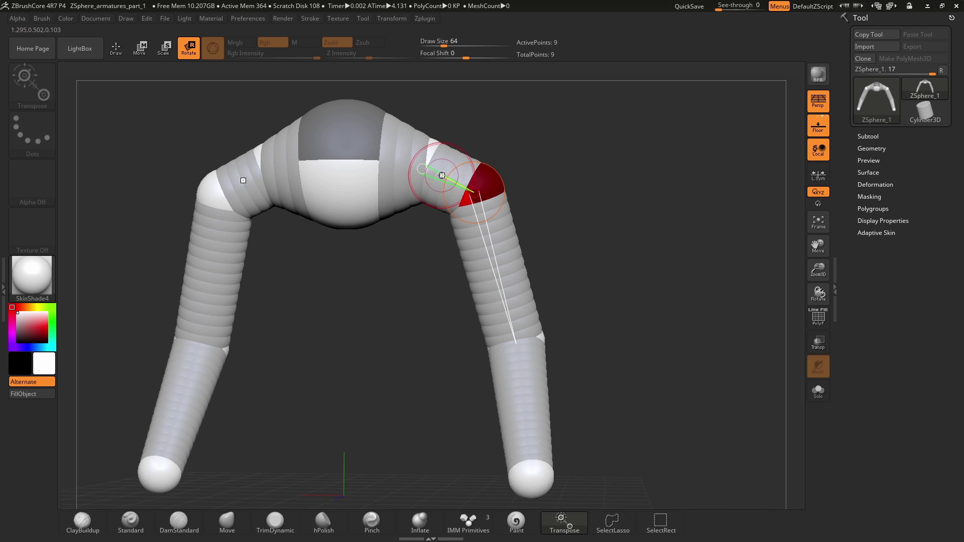
- Rotate the shoulder link and the arm links to refine the shoulder angle and swing the forearms forward and inward
{"action": "left_click_drag", "start_coordinate": [442, 175], "coordinate": [490, 186]}
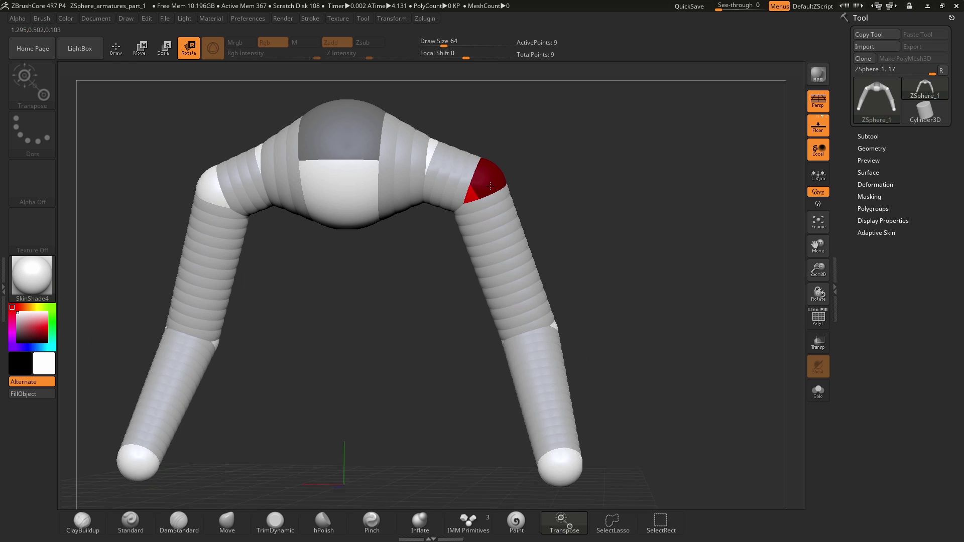
{"action": "left_click_drag", "start_coordinate": [682, 263], "coordinate": [646, 267]}
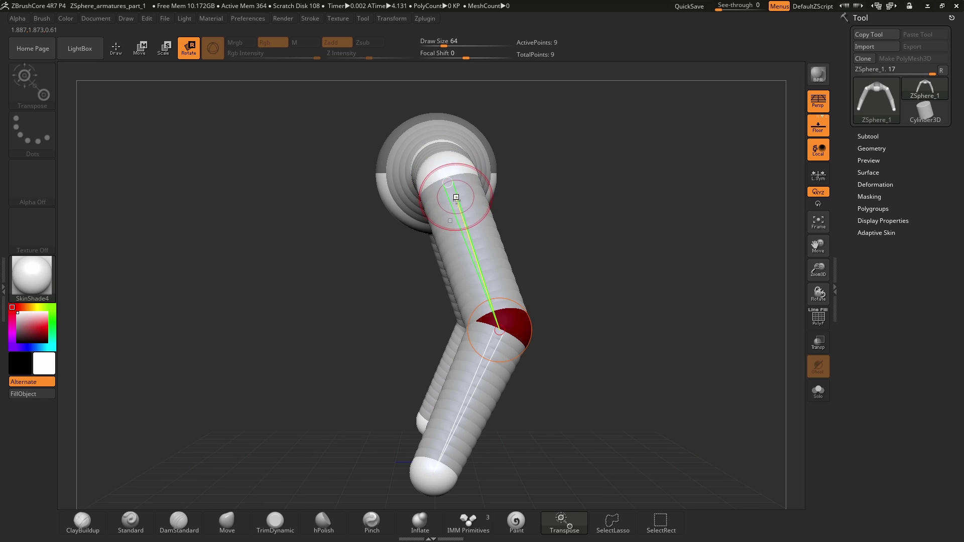
{"action": "left_click_drag", "start_coordinate": [447, 265], "coordinate": [480, 271]}
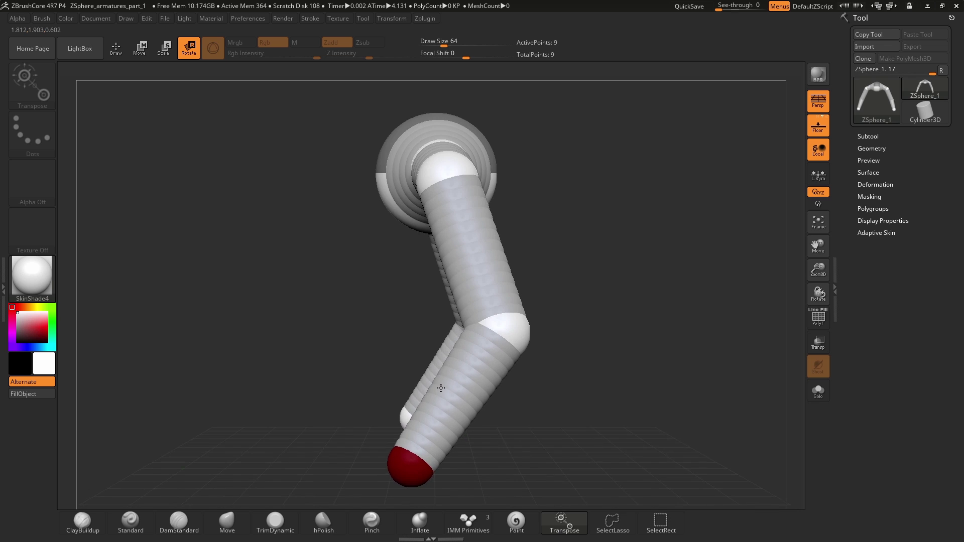
{"action": "left_click_drag", "start_coordinate": [578, 367], "coordinate": [545, 249]}
{"action": "left_click_drag", "start_coordinate": [475, 339], "coordinate": [476, 363]}
{"action": "left_click_drag", "start_coordinate": [362, 145], "coordinate": [633, 369]}
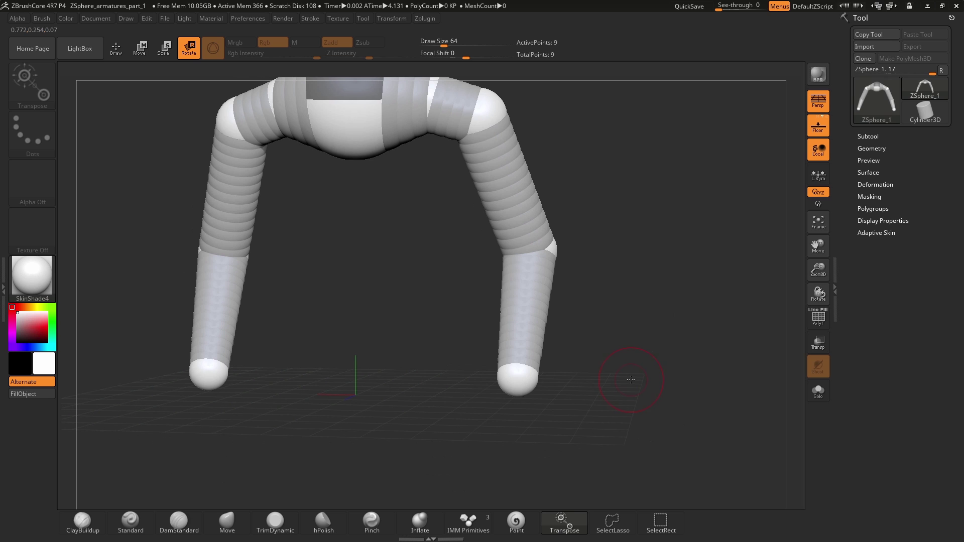
- Draw four small ZSpheres around the end of the hand ZSphere at Draw Size 51 to start the fingers
{"action": "left_click_drag", "start_coordinate": [637, 372], "coordinate": [559, 385]}
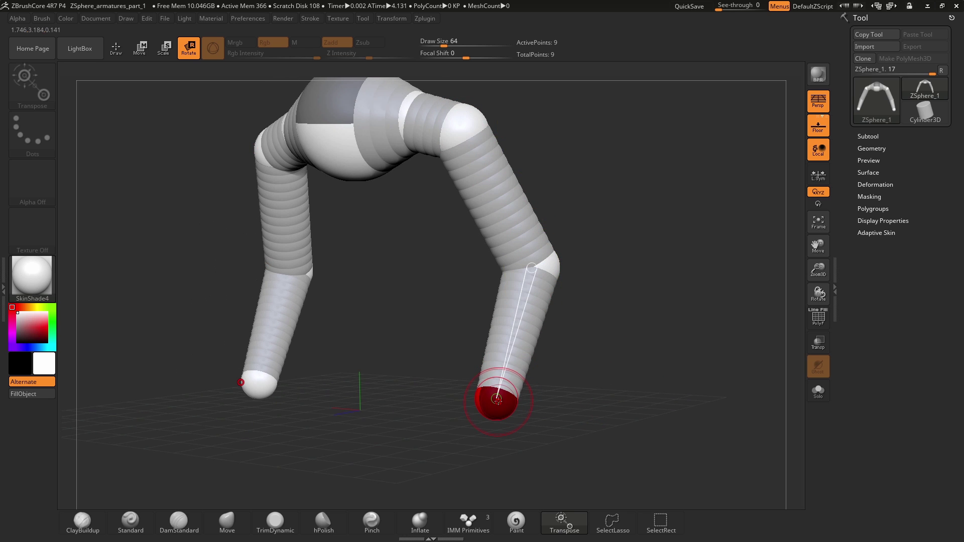
{"action": "left_click", "coordinate": [118, 54]}
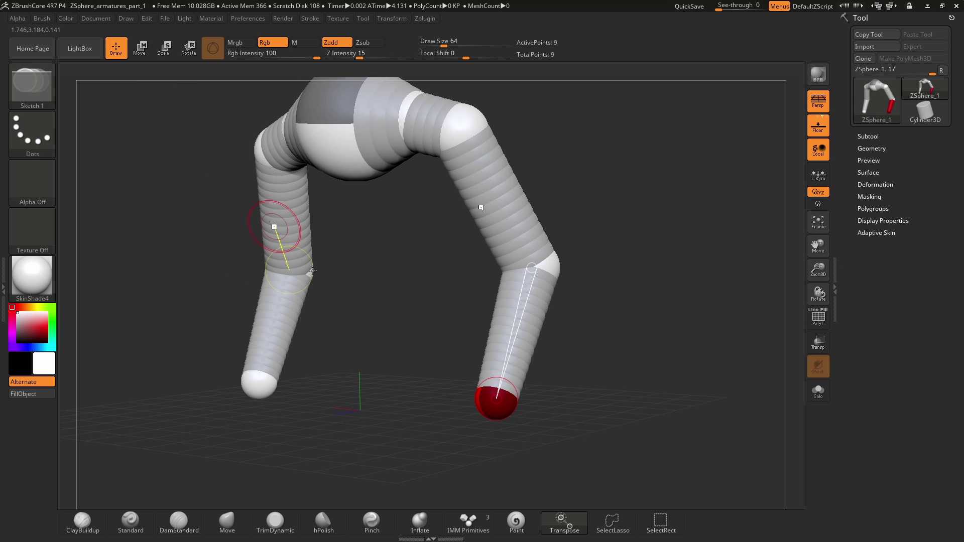
{"action": "mouse_move", "coordinate": [494, 408]}
{"action": "right_mouse_down", "text": "ctrl"}
{"action": "mouse_move", "coordinate": [531, 437]}
{"action": "mouse_move", "coordinate": [662, 473]}
{"action": "right_mouse_up", "text": "ctrl"}
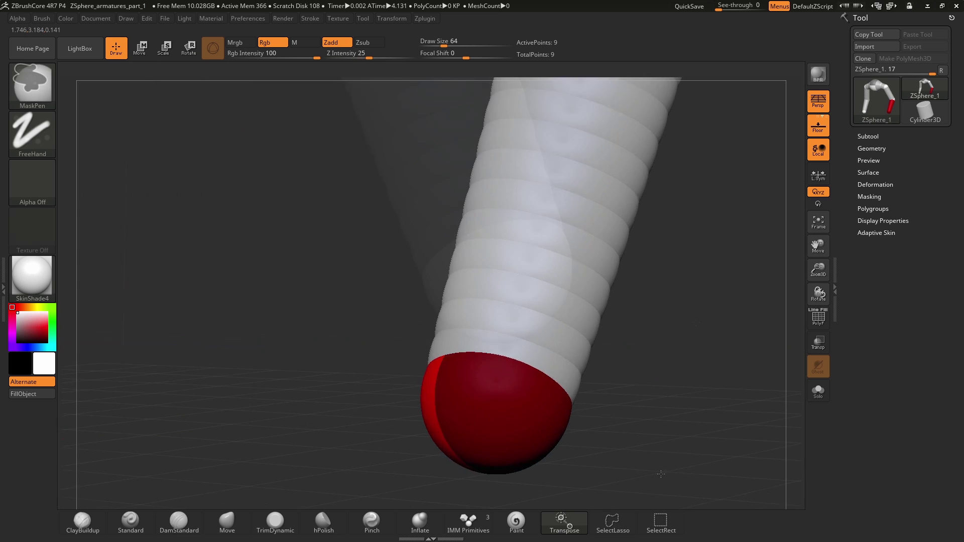
{"action": "left_click_drag", "start_coordinate": [436, 284], "coordinate": [446, 306]}
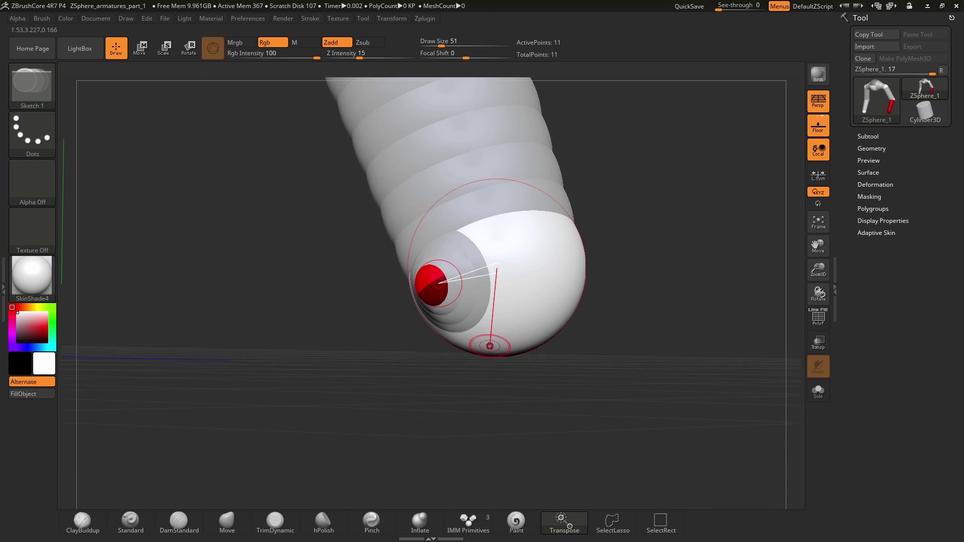
{"action": "left_click_drag", "start_coordinate": [489, 346], "coordinate": [491, 358]}
{"action": "right_click_drag", "start_coordinate": [530, 405], "coordinate": [485, 366]}
{"action": "left_click_drag", "start_coordinate": [509, 336], "coordinate": [508, 342]}
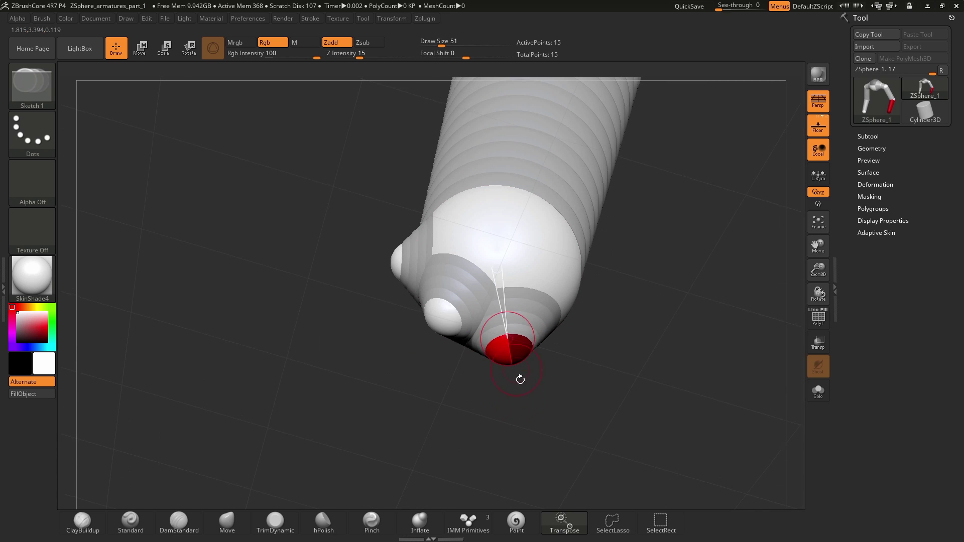
{"action": "left_click_drag", "start_coordinate": [520, 379], "coordinate": [528, 327]}
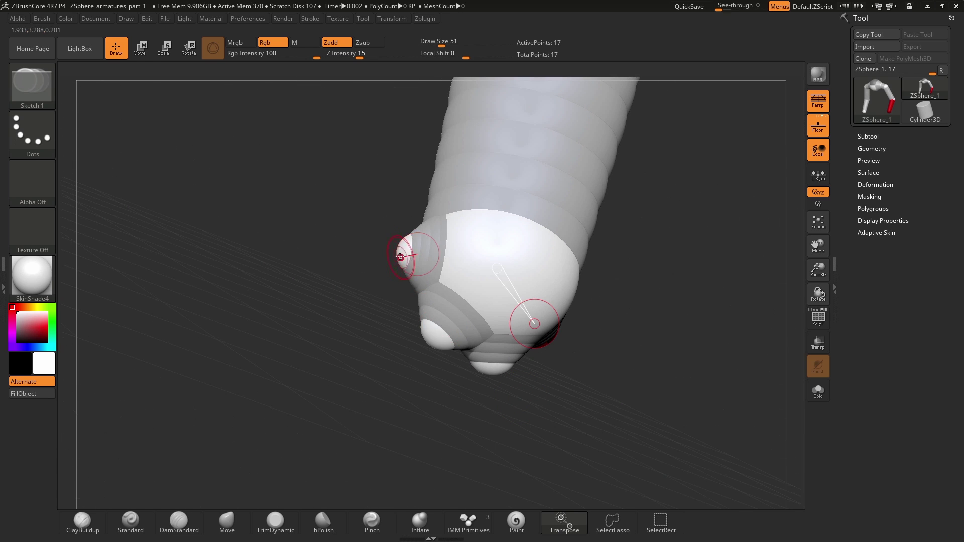
- Move the four new ZSpheres away from the hand to form short finger stubs
{"action": "key", "text": "w"}
{"action": "left_click_drag", "start_coordinate": [413, 337], "coordinate": [394, 340]}
{"action": "left_click_drag", "start_coordinate": [491, 373], "coordinate": [448, 385]}
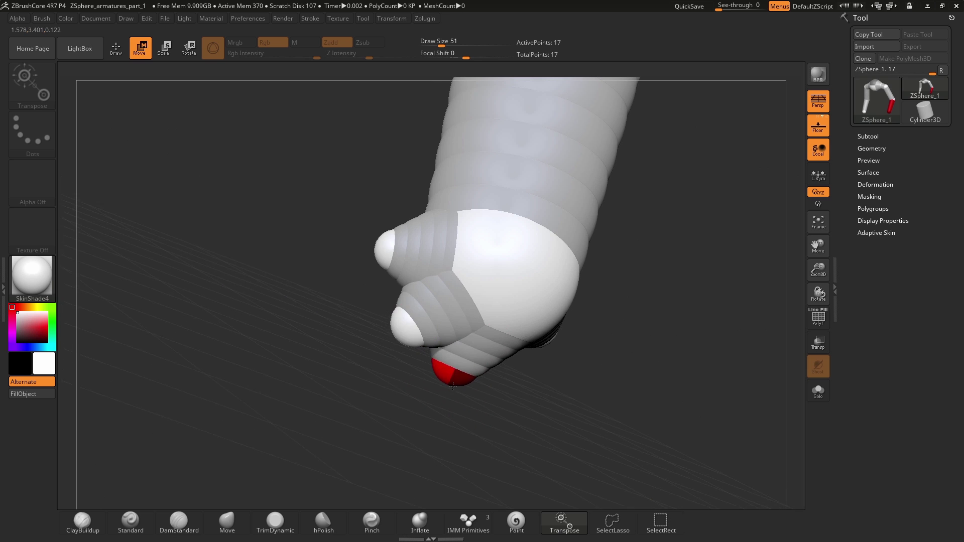
{"action": "left_click_drag", "start_coordinate": [517, 425], "coordinate": [482, 404]}
{"action": "left_click_drag", "start_coordinate": [563, 344], "coordinate": [532, 388]}
{"action": "left_click_drag", "start_coordinate": [598, 386], "coordinate": [567, 402]}
- Draw a fifth ZSphere on the free side of the hand and move it out from the palm
{"action": "key", "text": "q"}
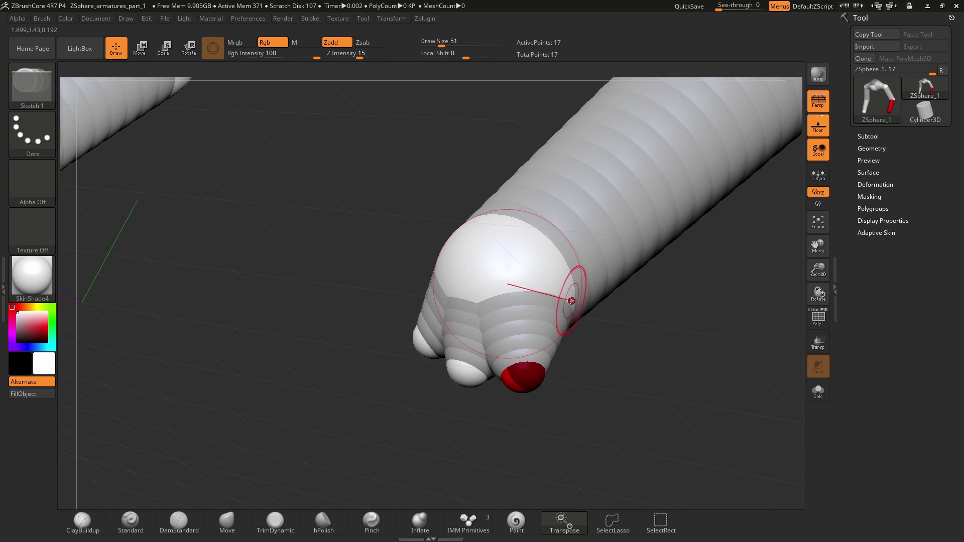
{"action": "left_click_drag", "start_coordinate": [572, 298], "coordinate": [586, 312]}
{"action": "left_click_drag", "start_coordinate": [625, 346], "coordinate": [650, 342]}
{"action": "key", "text": "w"}
{"action": "left_click_drag", "start_coordinate": [605, 315], "coordinate": [601, 359]}
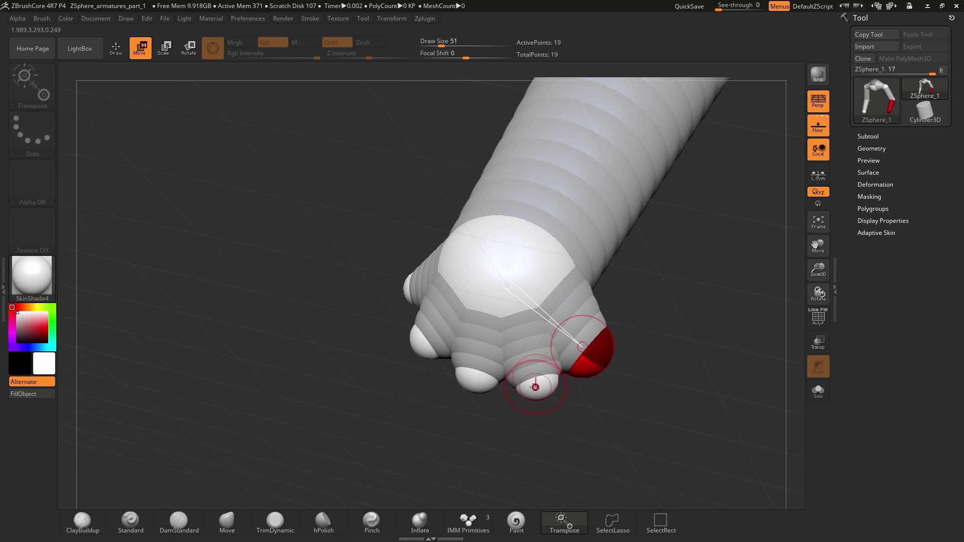
- Move the four finger ZSpheres farther out and spread them evenly along the palm edge
{"action": "left_click_drag", "start_coordinate": [425, 343], "coordinate": [407, 355]}
{"action": "left_click_drag", "start_coordinate": [475, 379], "coordinate": [451, 391]}
{"action": "left_click_drag", "start_coordinate": [534, 386], "coordinate": [515, 407]}
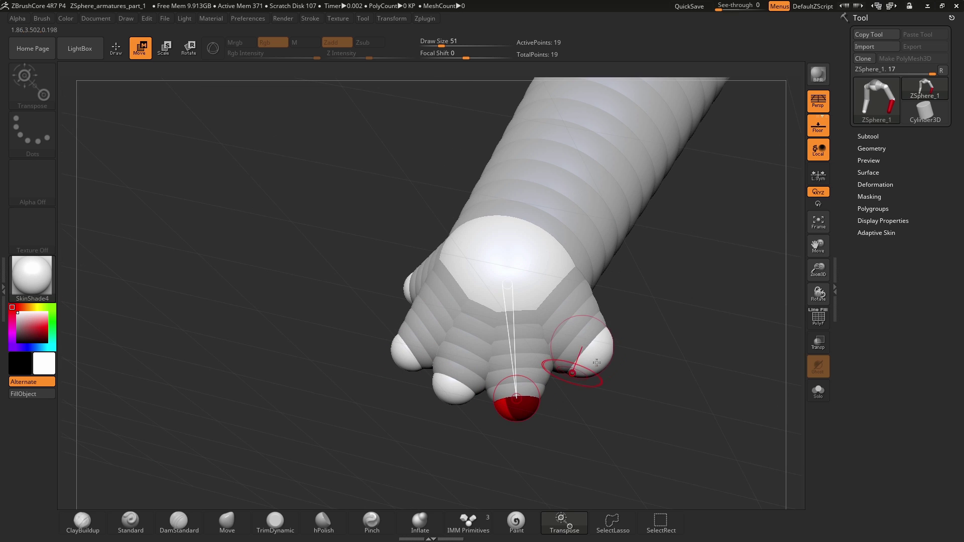
{"action": "left_click_drag", "start_coordinate": [596, 362], "coordinate": [584, 403]}
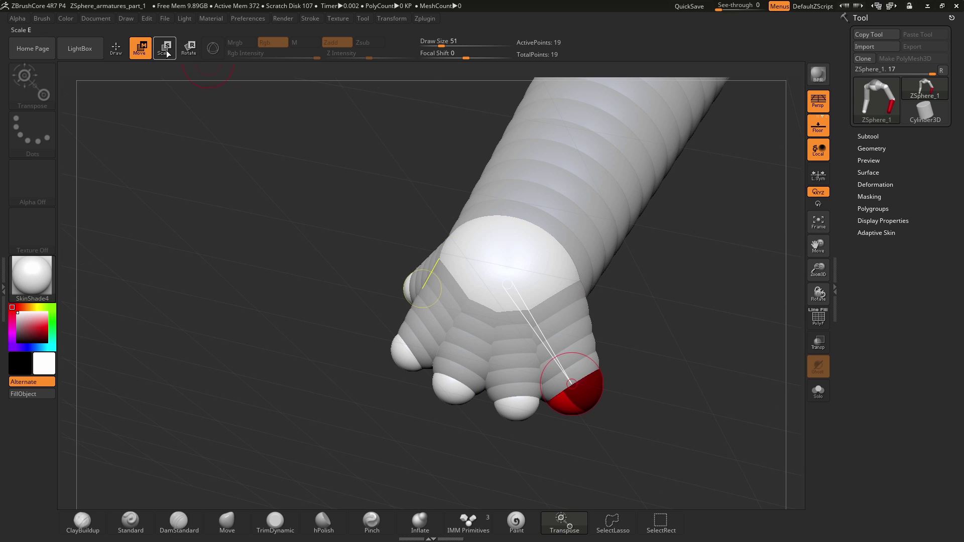
- Draw another ZSphere on the tip of the thumb and of each finger to add a second segment
{"action": "left_click_drag", "start_coordinate": [649, 309], "coordinate": [517, 280]}
{"action": "key", "text": "q"}
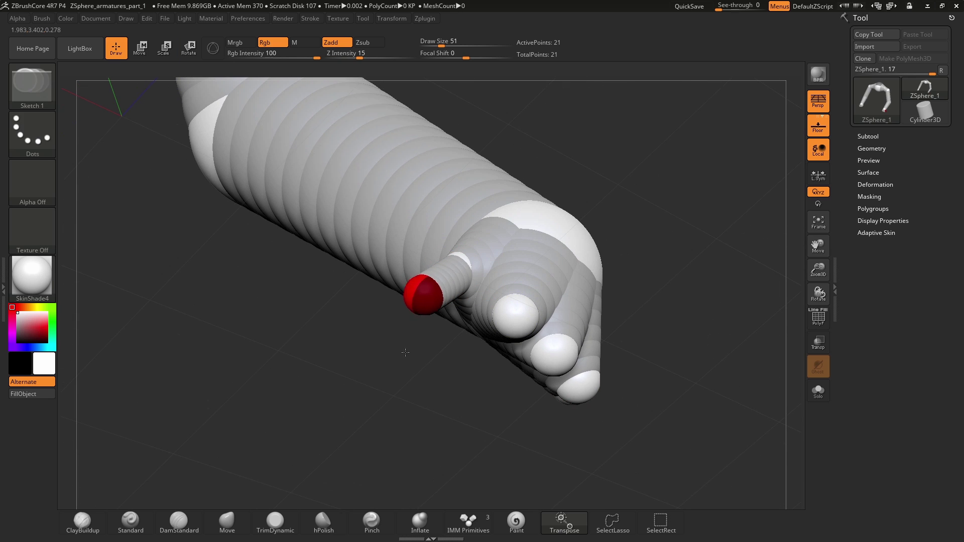
{"action": "left_click_drag", "start_coordinate": [405, 352], "coordinate": [407, 354], "text": "shift"}
{"action": "left_click_drag", "start_coordinate": [514, 327], "coordinate": [560, 379]}
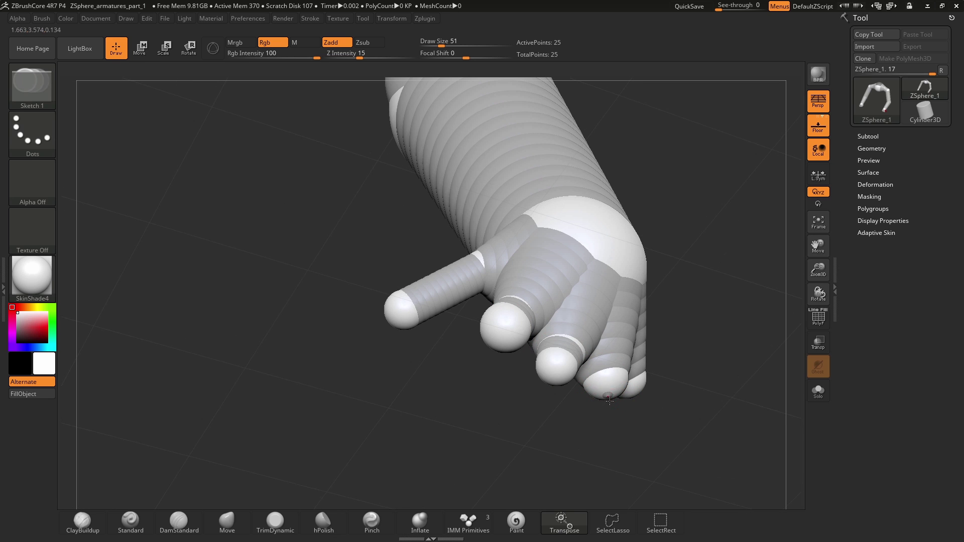
{"action": "left_click_drag", "start_coordinate": [611, 415], "coordinate": [613, 417]}
{"action": "left_click_drag", "start_coordinate": [618, 433], "coordinate": [670, 426]}
{"action": "left_click_drag", "start_coordinate": [663, 398], "coordinate": [650, 422]}
- Move the fingertip ZSpheres outward at Draw Size 16 to lengthen the fingers, and scale down the index fingertip
{"action": "left_click", "coordinate": [142, 50]}
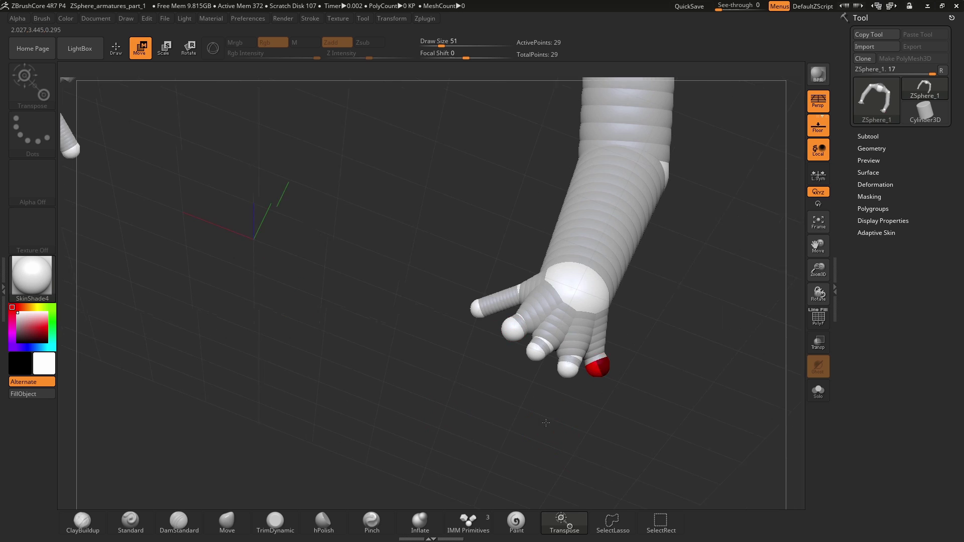
{"action": "key", "text": "s"}
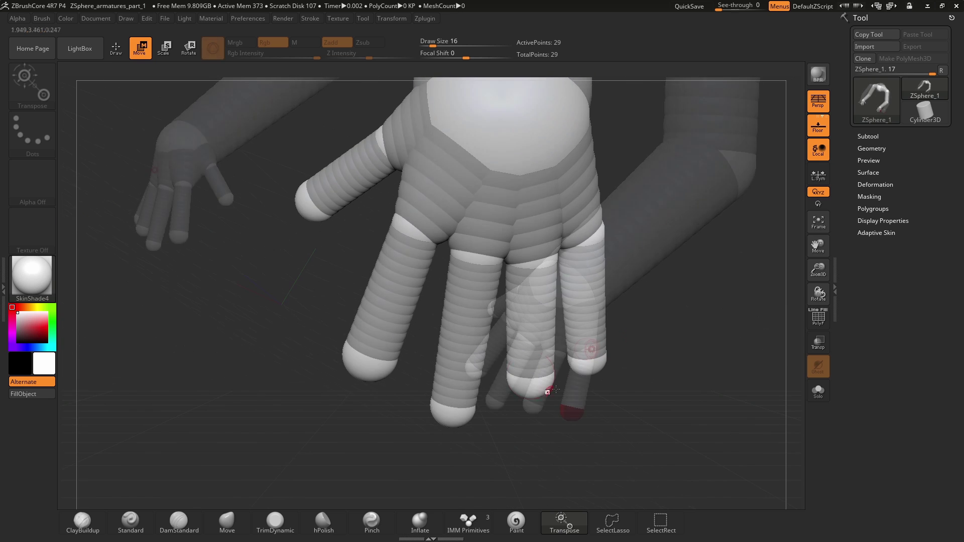
{"action": "left_click_drag", "start_coordinate": [369, 365], "coordinate": [376, 402]}
{"action": "left_click_drag", "start_coordinate": [530, 384], "coordinate": [519, 419]}
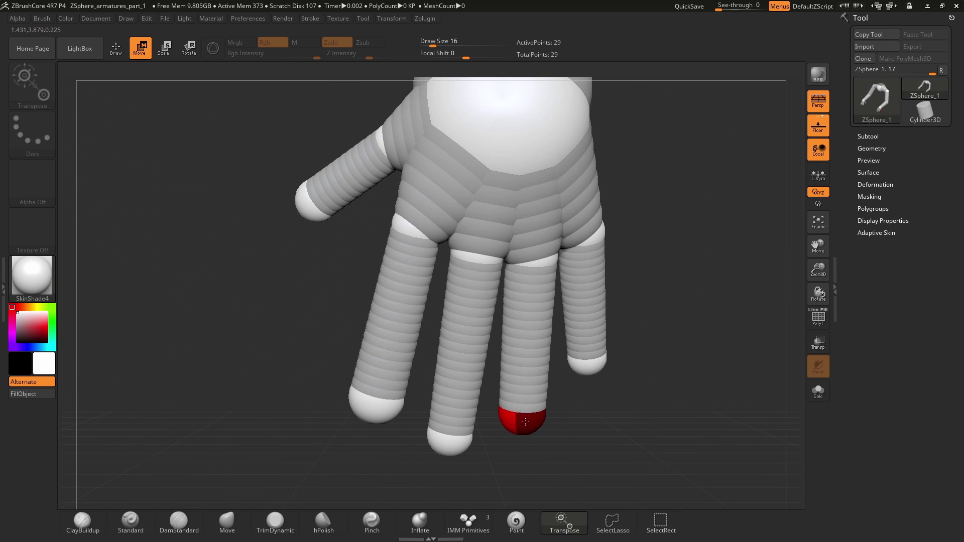
{"action": "left_click_drag", "start_coordinate": [588, 369], "coordinate": [601, 395]}
{"action": "left_click_drag", "start_coordinate": [374, 405], "coordinate": [409, 356]}
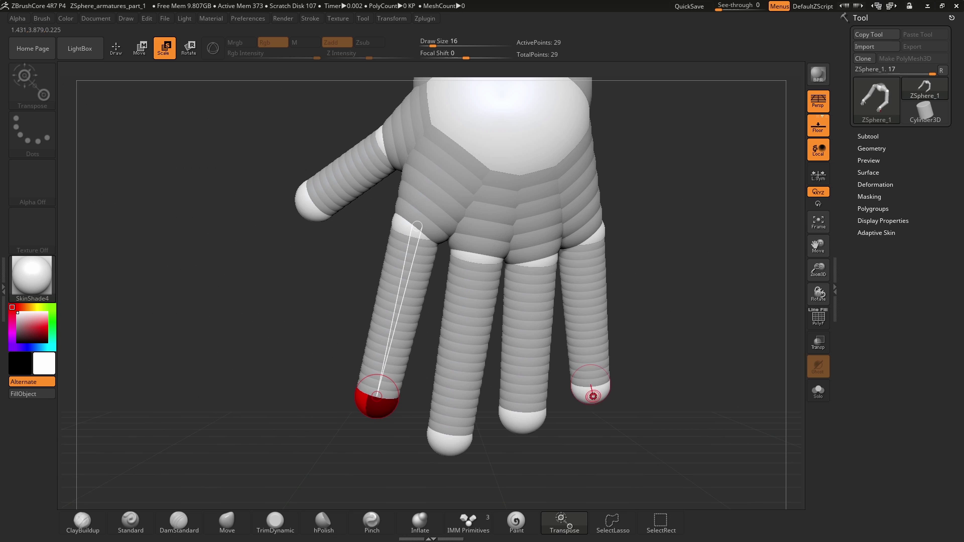
- Scale down the ring fingertip, and move the four fingertip ZSpheres farther out to lengthen and spread the fingers
{"action": "left_click_drag", "start_coordinate": [525, 419], "coordinate": [552, 388]}
{"action": "key", "text": "e"}
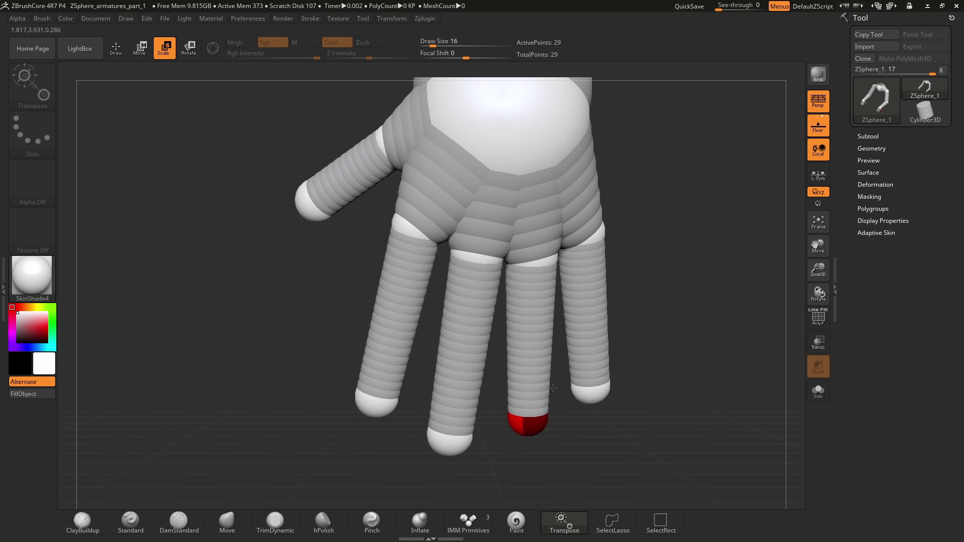
{"action": "left_click_drag", "start_coordinate": [449, 441], "coordinate": [447, 458]}
{"action": "left_click_drag", "start_coordinate": [375, 402], "coordinate": [340, 401]}
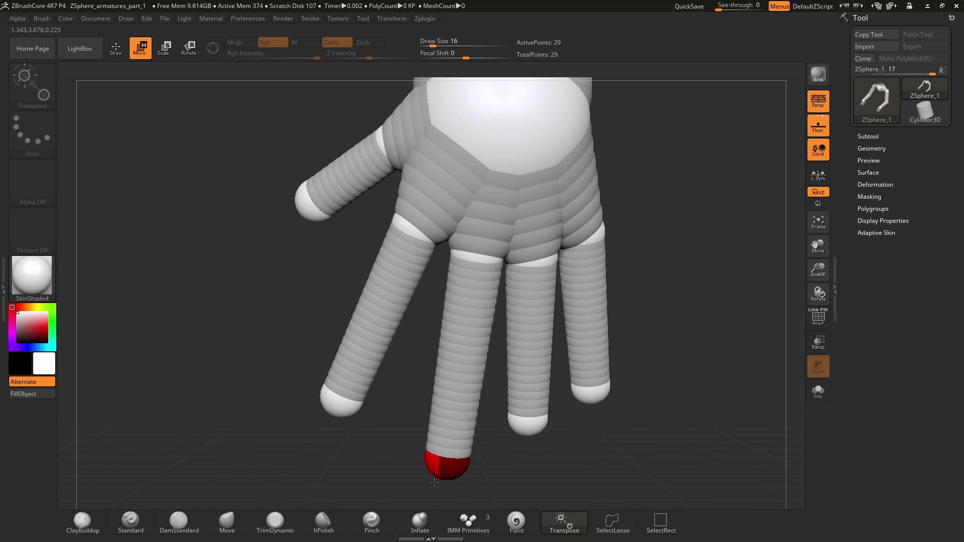
{"action": "left_click_drag", "start_coordinate": [445, 463], "coordinate": [445, 479]}
{"action": "left_click_drag", "start_coordinate": [533, 447], "coordinate": [534, 469]}
{"action": "left_click_drag", "start_coordinate": [603, 392], "coordinate": [610, 413]}
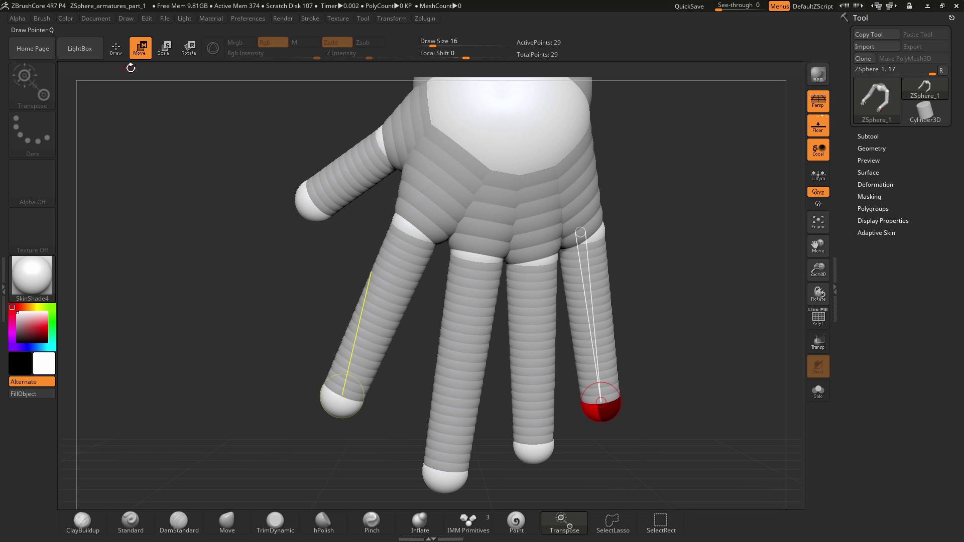
- Insert two joint ZSpheres along each of the four fingers to divide them into three segments
{"action": "key", "text": "q"}
{"action": "left_click", "coordinate": [383, 286]}
{"action": "left_click", "coordinate": [468, 310]}
{"action": "left_click", "coordinate": [531, 310]}
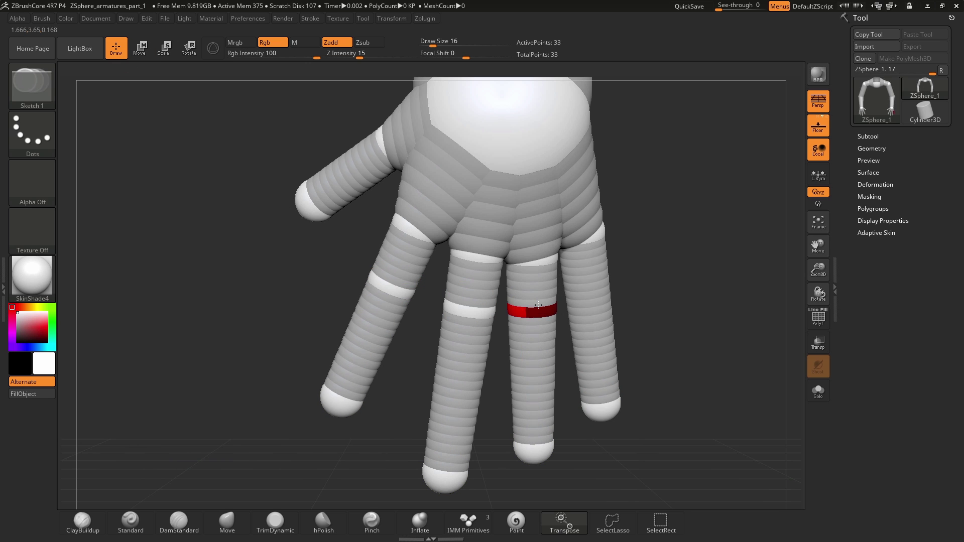
{"action": "left_click", "coordinate": [585, 293]}
{"action": "left_click", "coordinate": [593, 345]}
{"action": "left_click", "coordinate": [530, 379]}
{"action": "left_click", "coordinate": [457, 389]}
{"action": "left_click", "coordinate": [371, 334]}
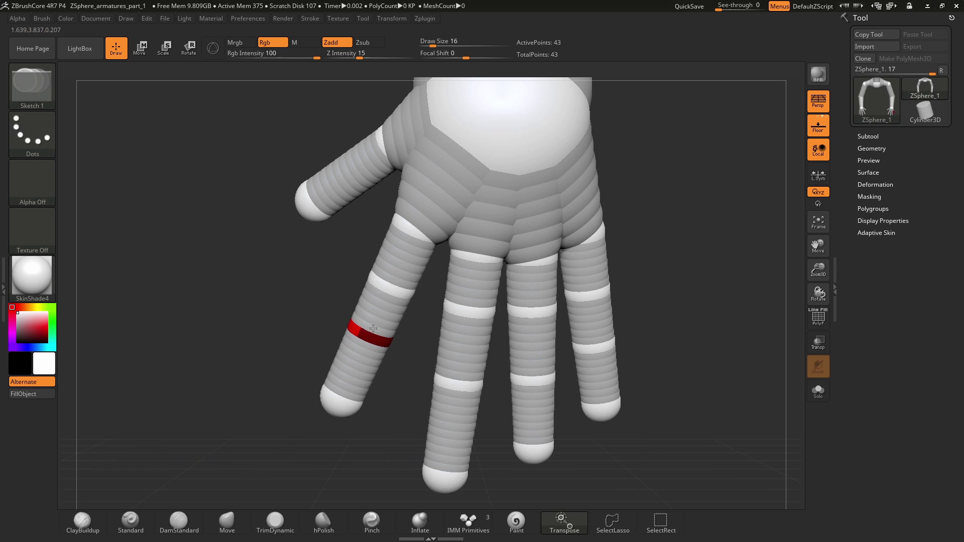
- Move the new joint ZSpheres of the index and neighbouring fingers in side view to give the fingers a natural bend
{"action": "left_click_drag", "start_coordinate": [282, 312], "coordinate": [394, 322]}
{"action": "key", "text": "w"}
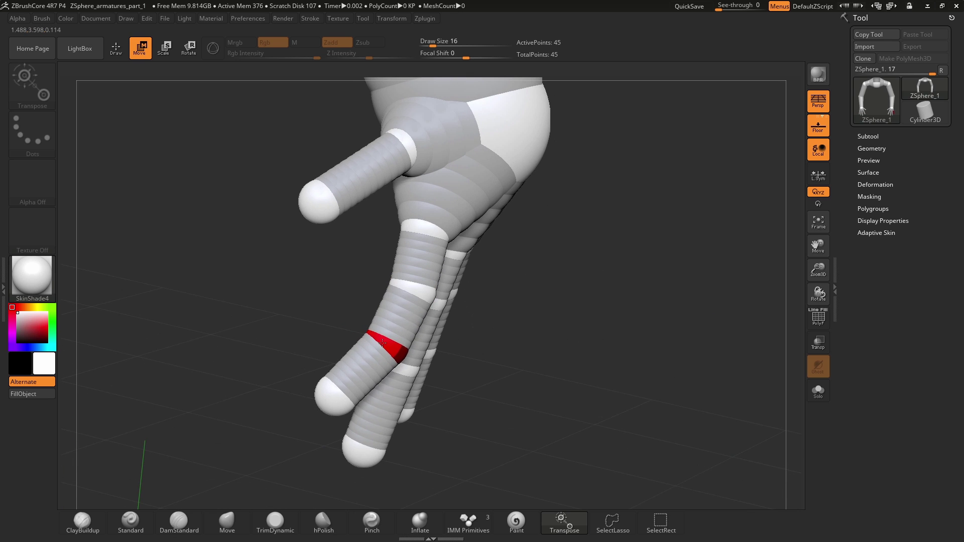
{"action": "left_click_drag", "start_coordinate": [481, 346], "coordinate": [367, 352]}
{"action": "left_click_drag", "start_coordinate": [602, 347], "coordinate": [369, 317]}
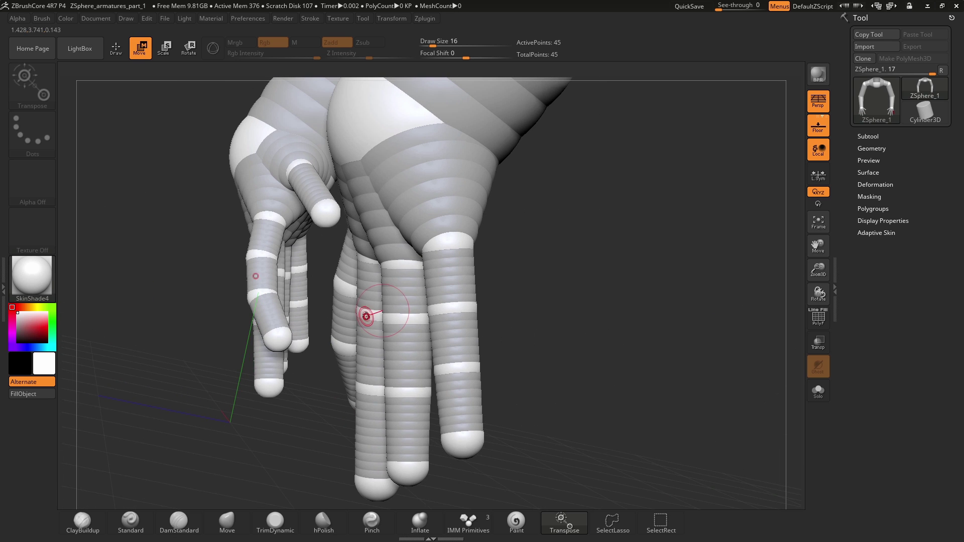
{"action": "right_click_drag", "start_coordinate": [370, 390], "coordinate": [362, 324]}
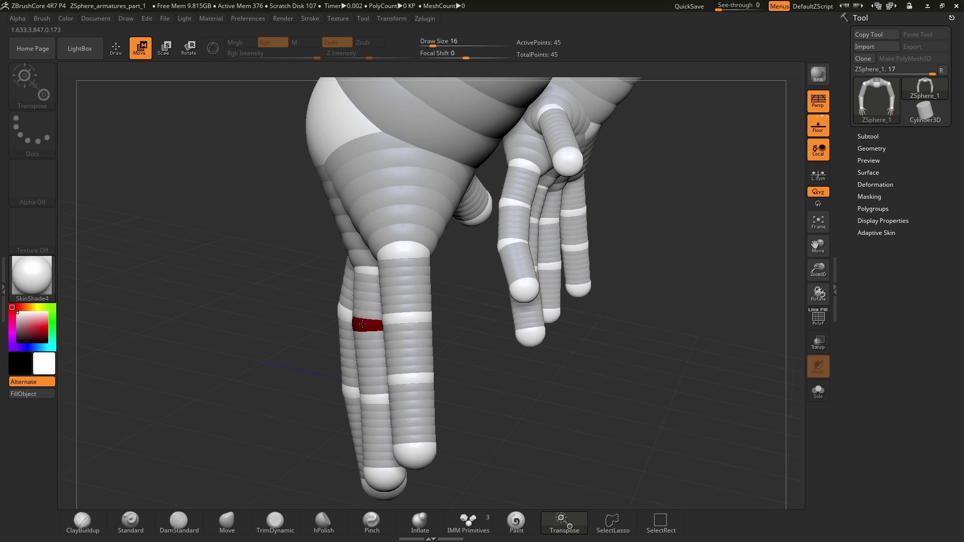
{"action": "left_click_drag", "start_coordinate": [372, 399], "coordinate": [360, 399]}
- Adjust the positions of the middle finger's outer joint and the middle and index fingertips
{"action": "right_click_drag", "start_coordinate": [360, 273], "coordinate": [440, 335]}
{"action": "left_click_drag", "start_coordinate": [431, 385], "coordinate": [435, 386]}
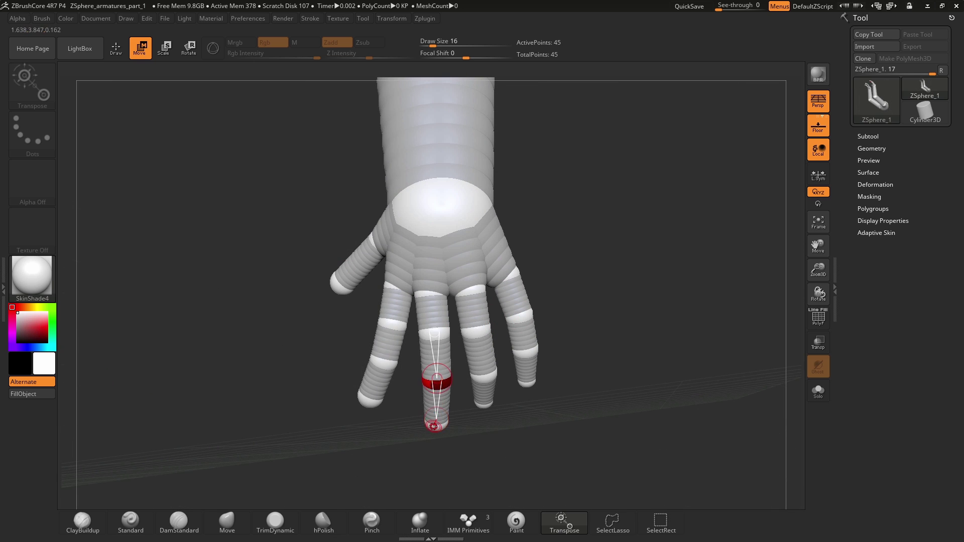
{"action": "left_click_drag", "start_coordinate": [436, 424], "coordinate": [434, 425]}
{"action": "left_click_drag", "start_coordinate": [366, 404], "coordinate": [371, 405]}
{"action": "right_click_drag", "start_coordinate": [392, 321], "coordinate": [399, 320]}
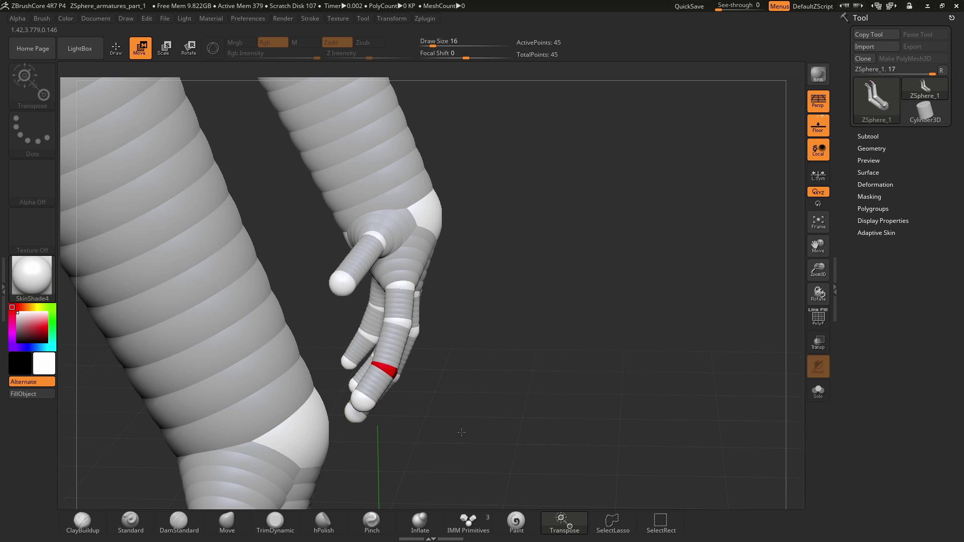
{"action": "right_click_drag", "start_coordinate": [461, 432], "coordinate": [371, 327]}
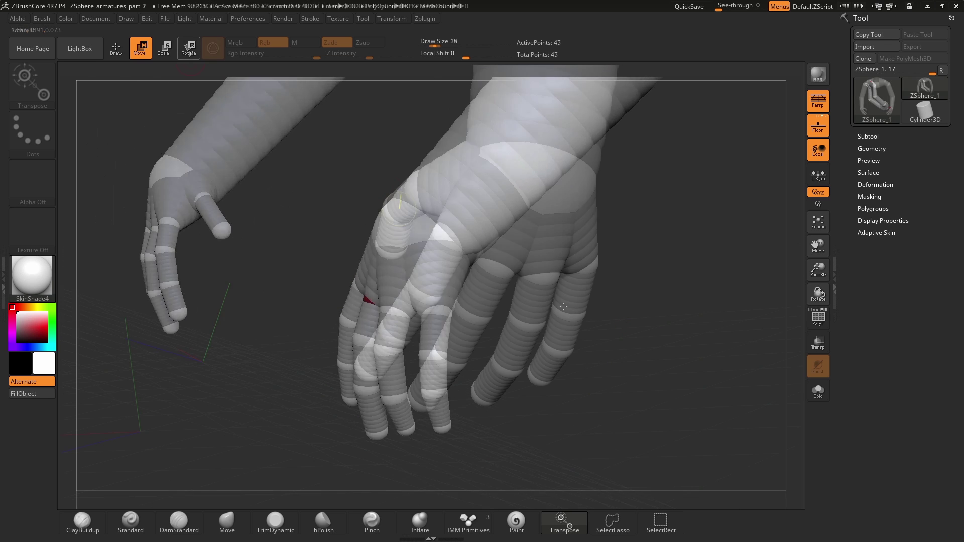
- Rotate the finger segments at their joints to curl and fan out the fingers
{"action": "left_click_drag", "start_coordinate": [562, 273], "coordinate": [531, 273]}
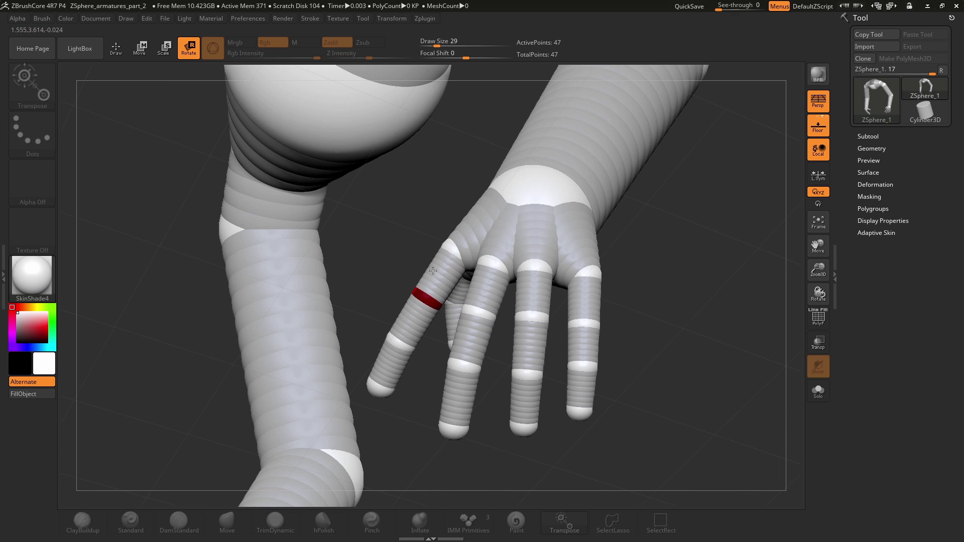
{"action": "left_click_drag", "start_coordinate": [442, 310], "coordinate": [376, 296]}
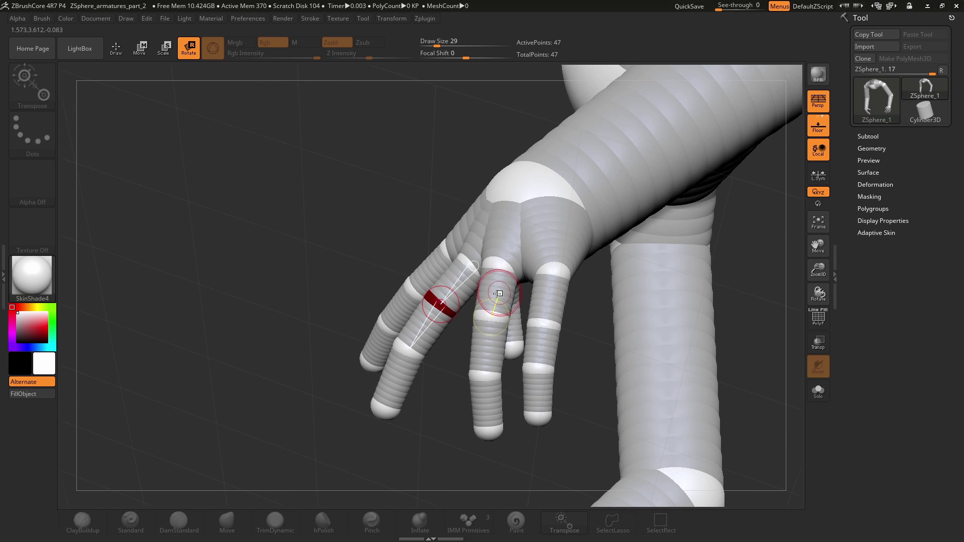
{"action": "left_click_drag", "start_coordinate": [734, 359], "coordinate": [572, 342]}
{"action": "left_click_drag", "start_coordinate": [458, 293], "coordinate": [486, 304]}
{"action": "left_click_drag", "start_coordinate": [531, 384], "coordinate": [557, 392]}
{"action": "left_click_drag", "start_coordinate": [497, 328], "coordinate": [592, 326]}
{"action": "left_click_drag", "start_coordinate": [437, 316], "coordinate": [674, 315]}
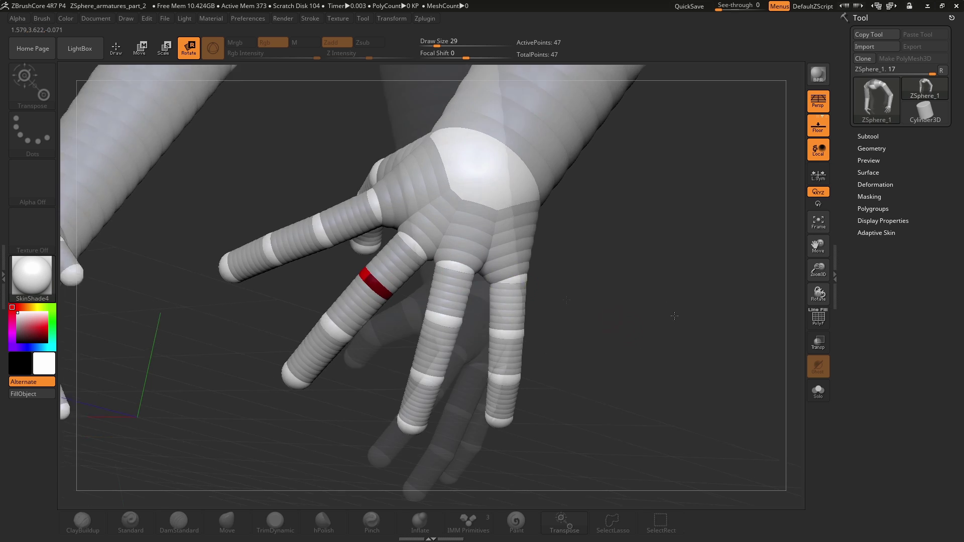
- Insert a ZSphere in the forearm just above the wrist, and move it and the wrist ZSphere up the arm
{"action": "left_click", "coordinate": [116, 48]}
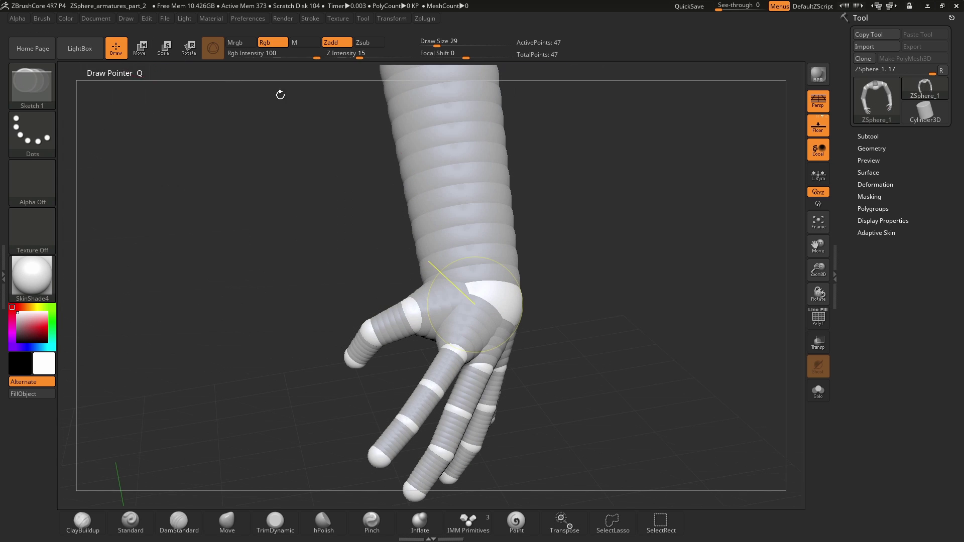
{"action": "left_click_drag", "start_coordinate": [605, 233], "coordinate": [590, 231]}
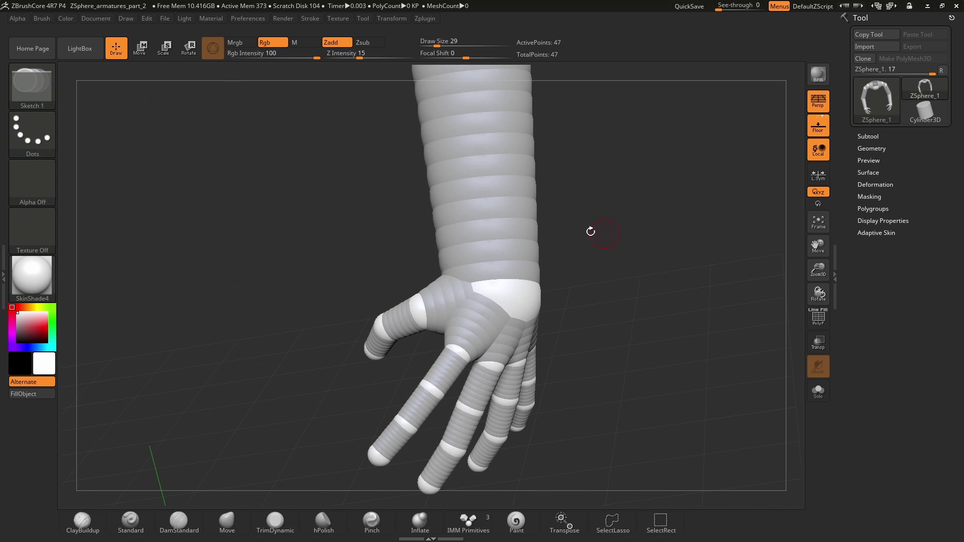
{"action": "left_click", "coordinate": [498, 225]}
{"action": "key", "text": "w"}
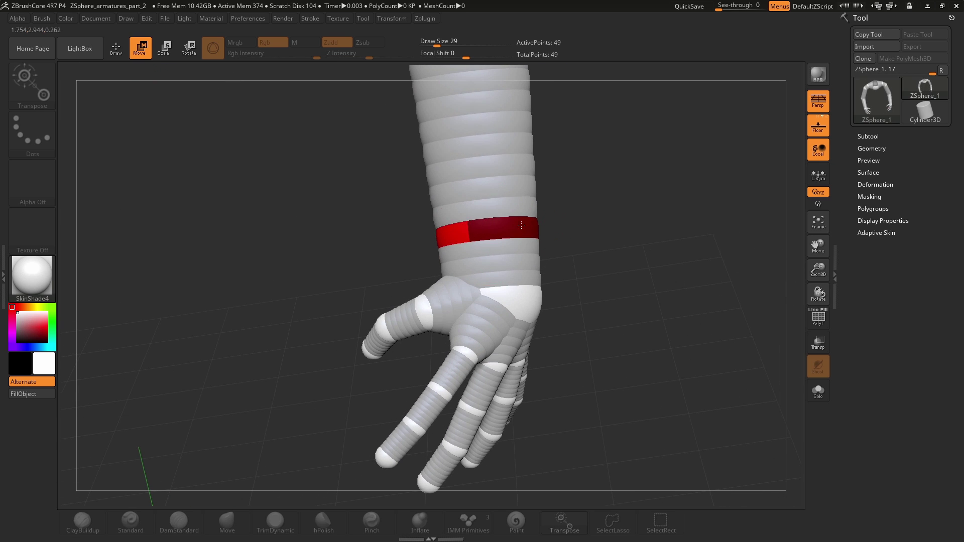
{"action": "mouse_move", "coordinate": [615, 259]}
{"action": "left_mouse_down"}
{"action": "mouse_move", "coordinate": [626, 265]}
{"action": "mouse_move", "coordinate": [565, 251]}
{"action": "mouse_move", "coordinate": [641, 256]}
{"action": "mouse_move", "coordinate": [644, 282]}
{"action": "mouse_move", "coordinate": [665, 282]}
{"action": "mouse_move", "coordinate": [609, 271]}
{"action": "left_mouse_up"}
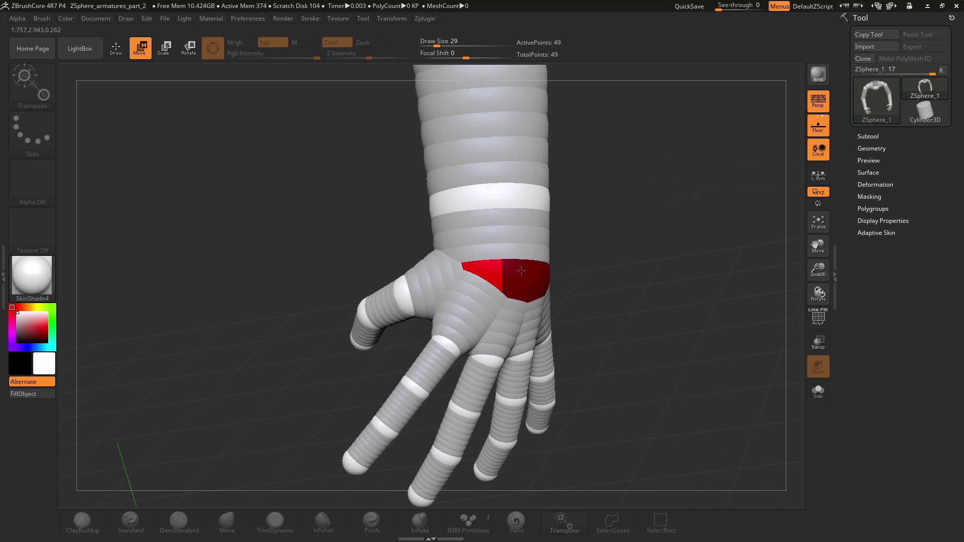
{"action": "left_click_drag", "start_coordinate": [668, 232], "coordinate": [640, 236]}
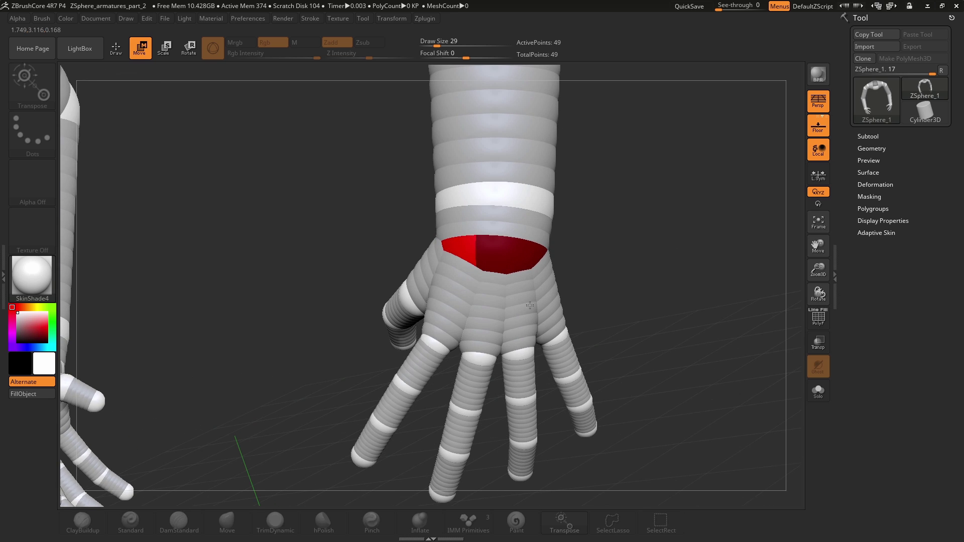
- Move the fingers by their palm links to adjust the knuckle positions and the spread between fingers
{"action": "left_click_drag", "start_coordinate": [440, 323], "coordinate": [473, 321]}
{"action": "left_click_drag", "start_coordinate": [661, 279], "coordinate": [622, 279]}
{"action": "left_click_drag", "start_coordinate": [514, 312], "coordinate": [519, 311]}
{"action": "left_click_drag", "start_coordinate": [551, 308], "coordinate": [548, 312]}
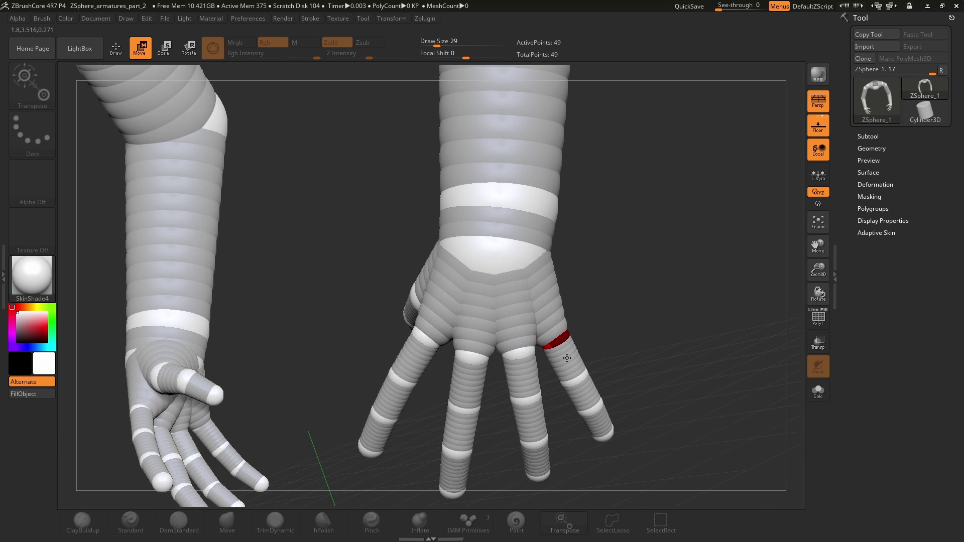
{"action": "left_click_drag", "start_coordinate": [566, 357], "coordinate": [513, 380]}
- Rotate the fingers at the palm to refine their angles in side view
{"action": "key", "text": "r"}
{"action": "mouse_move", "coordinate": [633, 327]}
{"action": "left_mouse_down"}
{"action": "mouse_move", "coordinate": [695, 327]}
{"action": "mouse_move", "coordinate": [634, 332]}
{"action": "left_mouse_up"}
{"action": "left_click_drag", "start_coordinate": [503, 328], "coordinate": [509, 327]}
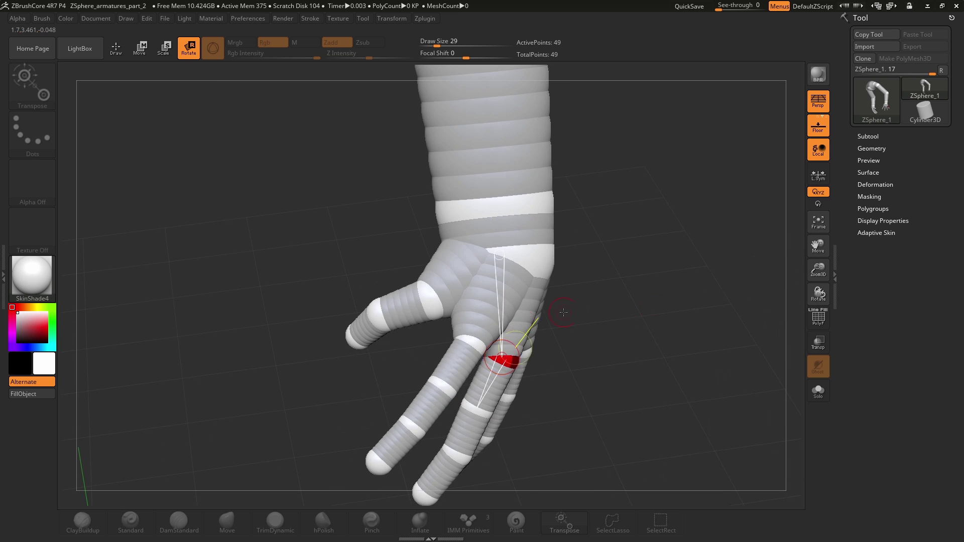
{"action": "left_click_drag", "start_coordinate": [670, 310], "coordinate": [624, 258]}
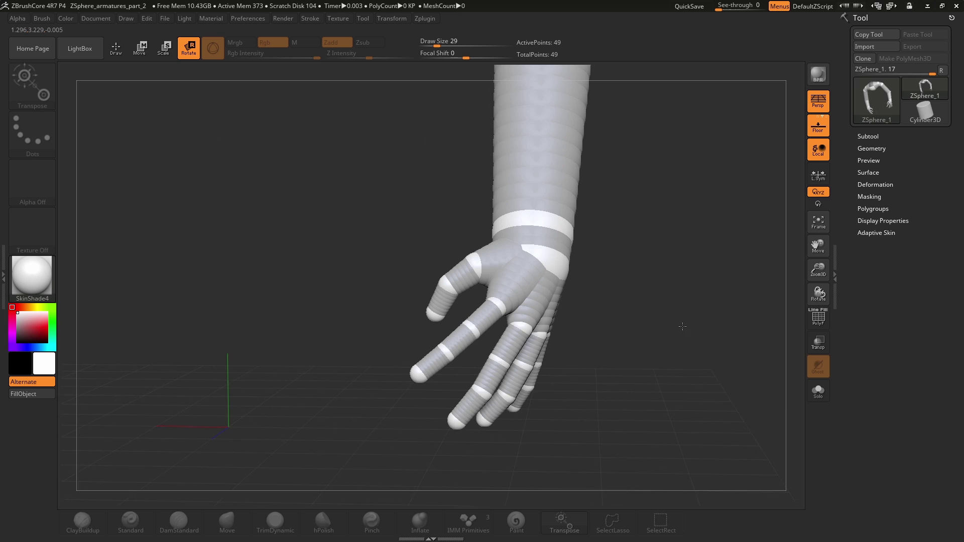
{"action": "left_click_drag", "start_coordinate": [682, 326], "coordinate": [658, 323]}
- Scale the finger links one finger at a time to adjust the lengths and proportions of the fingers
{"action": "left_click", "coordinate": [165, 48]}
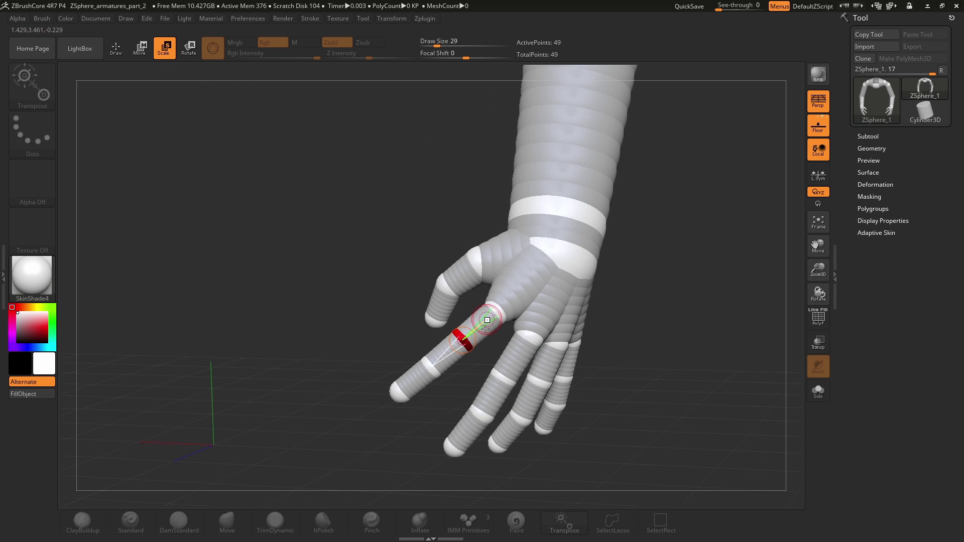
{"action": "left_click_drag", "start_coordinate": [487, 321], "coordinate": [450, 366]}
{"action": "left_click_drag", "start_coordinate": [758, 301], "coordinate": [714, 317]}
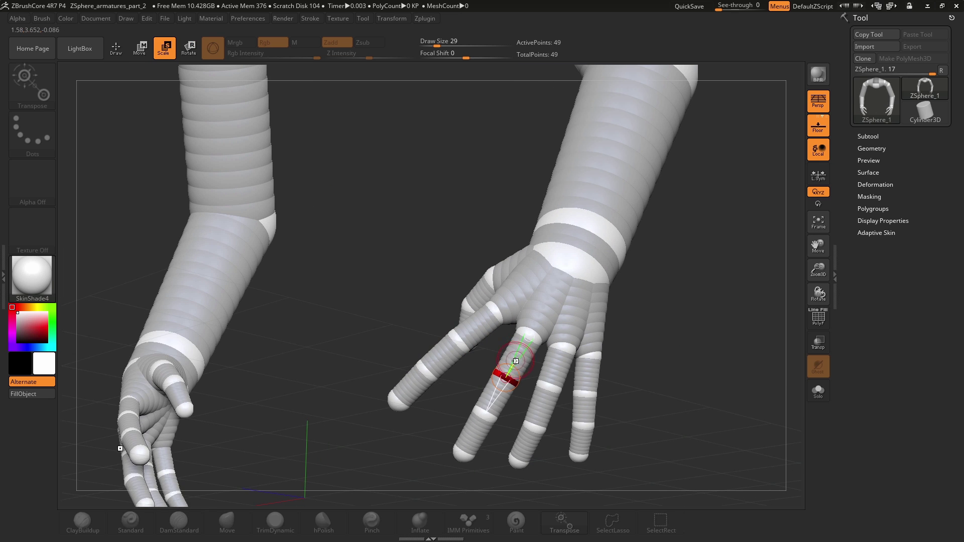
{"action": "left_click_drag", "start_coordinate": [120, 448], "coordinate": [285, 499]}
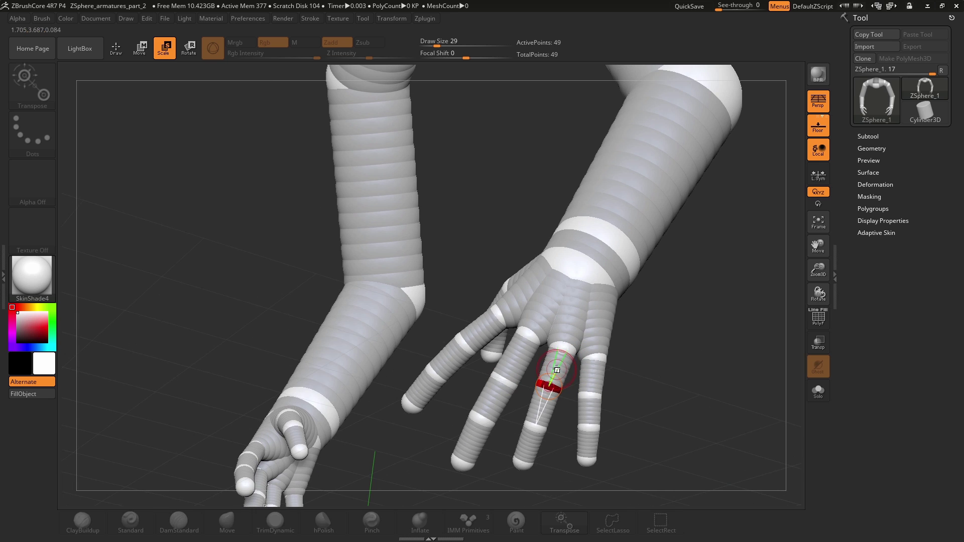
{"action": "left_click_drag", "start_coordinate": [557, 370], "coordinate": [557, 383]}
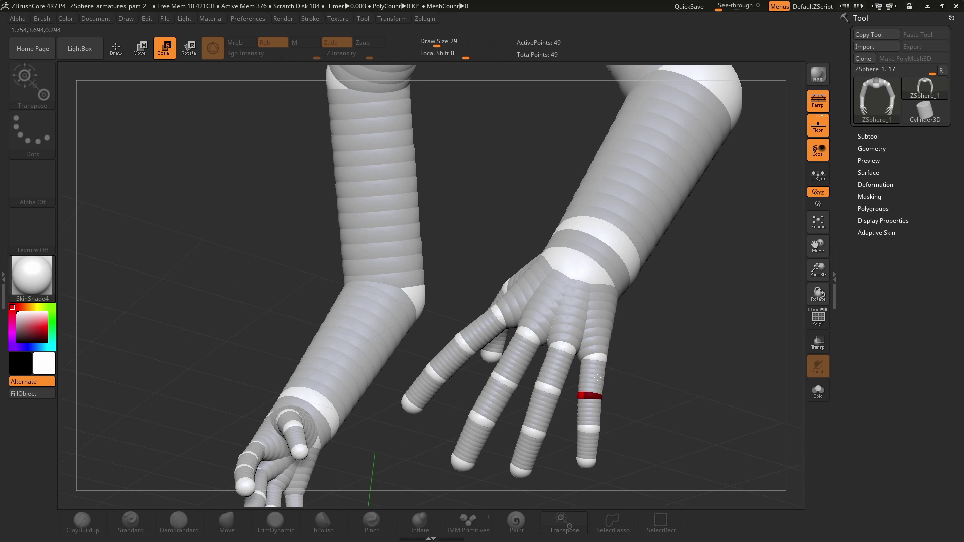
{"action": "left_click_drag", "start_coordinate": [588, 327], "coordinate": [567, 330]}
{"action": "left_click_drag", "start_coordinate": [688, 354], "coordinate": [633, 328]}
{"action": "left_click_drag", "start_coordinate": [553, 315], "coordinate": [548, 326]}
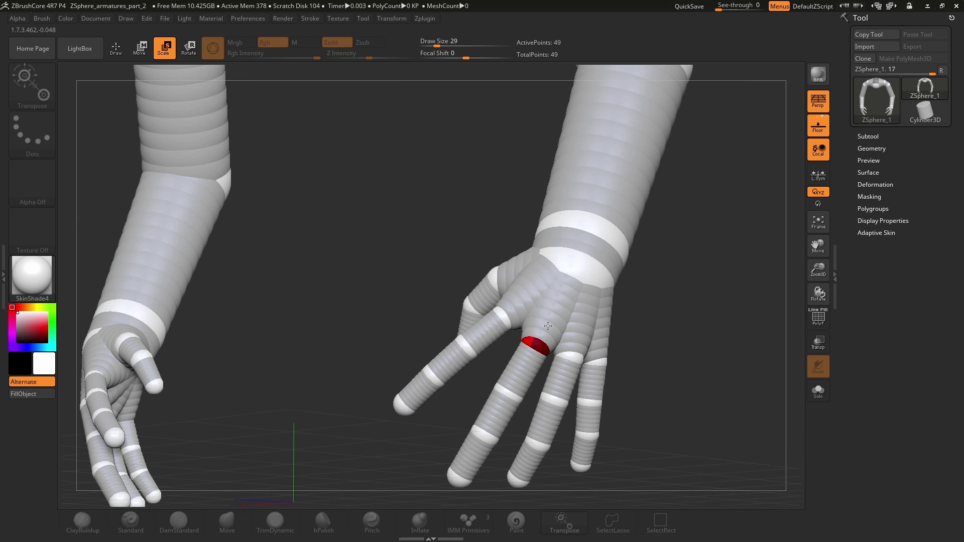
- Rotate the hand slightly at the wrist and scale it up from the forearm link
{"action": "left_click", "coordinate": [188, 48]}
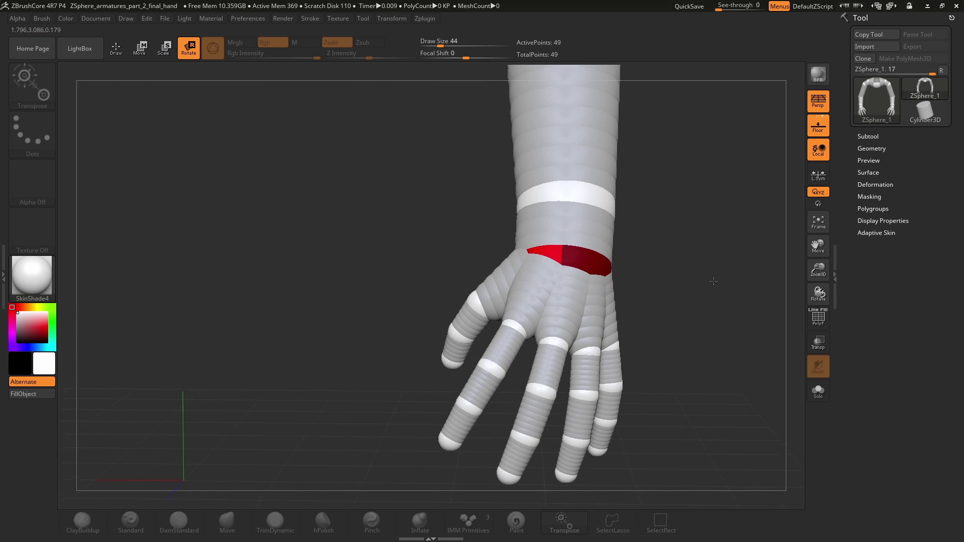
{"action": "left_click_drag", "start_coordinate": [714, 281], "coordinate": [717, 287]}
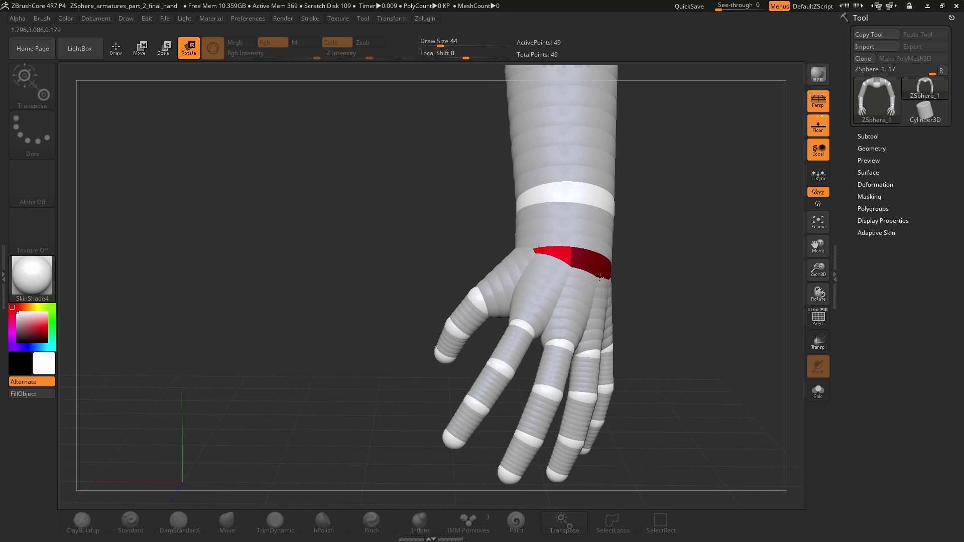
{"action": "left_click_drag", "start_coordinate": [640, 267], "coordinate": [621, 262]}
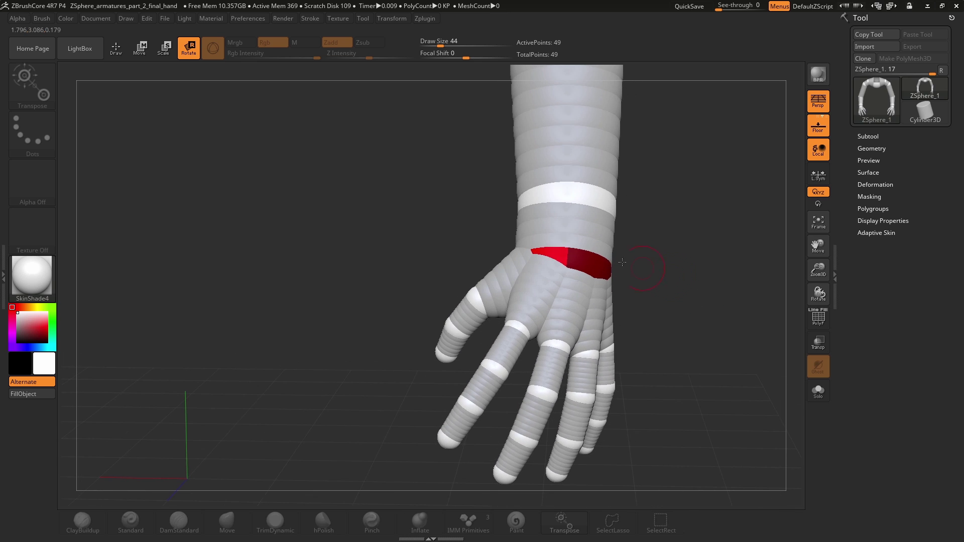
{"action": "left_click", "coordinate": [171, 47]}
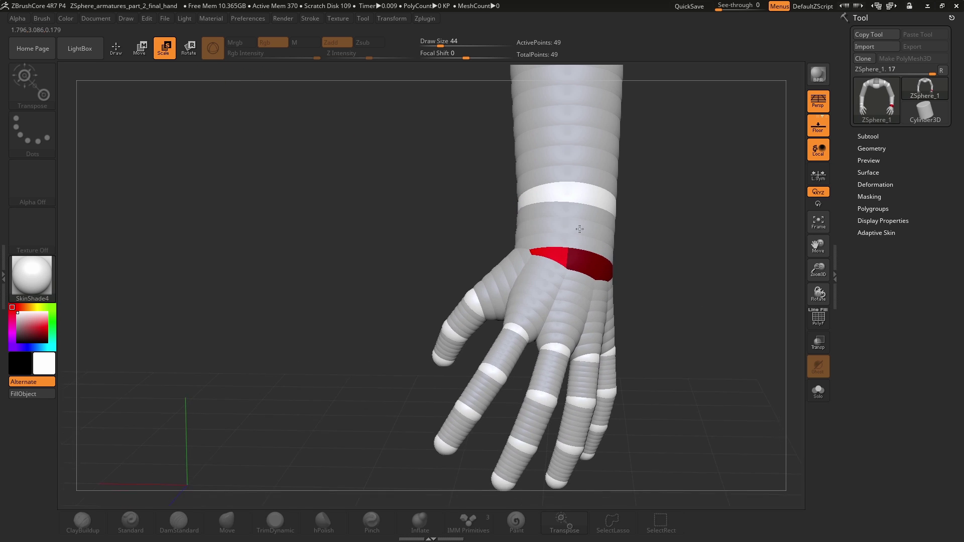
{"action": "left_click_drag", "start_coordinate": [579, 229], "coordinate": [598, 214]}
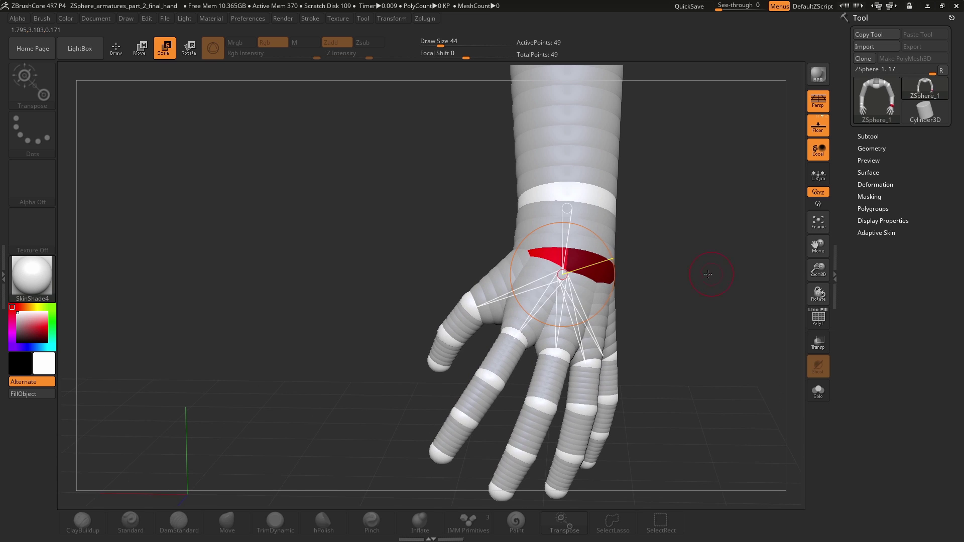
- Rotate the hand at the wrist again from the outer side of the arm to refine its bend
{"action": "left_click_drag", "start_coordinate": [708, 274], "coordinate": [637, 270]}
{"action": "left_click", "coordinate": [190, 48]}
{"action": "left_click_drag", "start_coordinate": [555, 231], "coordinate": [583, 256]}
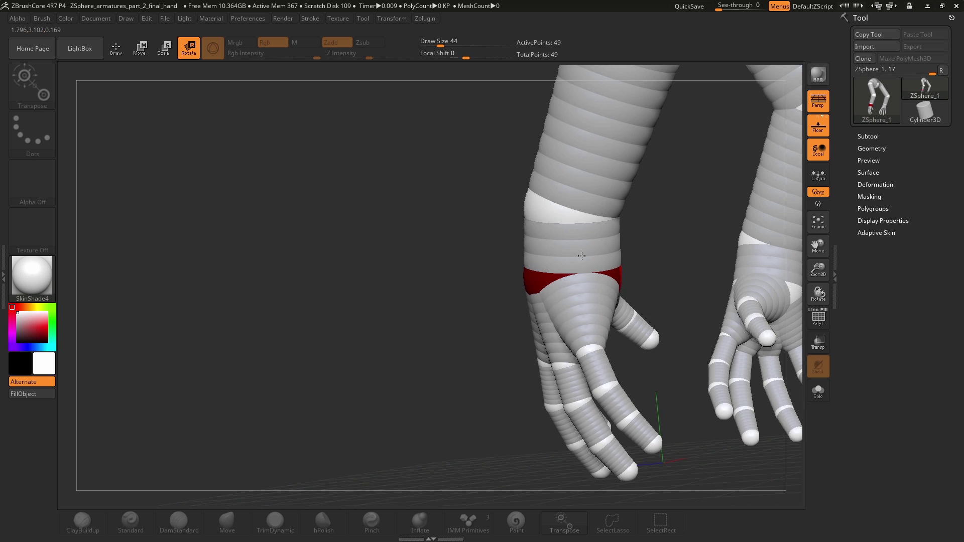
- Move the forearm ZSphere above the wrist down the arm, closer to the wrist
{"action": "left_click_drag", "start_coordinate": [411, 361], "coordinate": [612, 359]}
{"action": "right_click_drag", "start_coordinate": [502, 361], "coordinate": [527, 327], "text": "ctrl"}
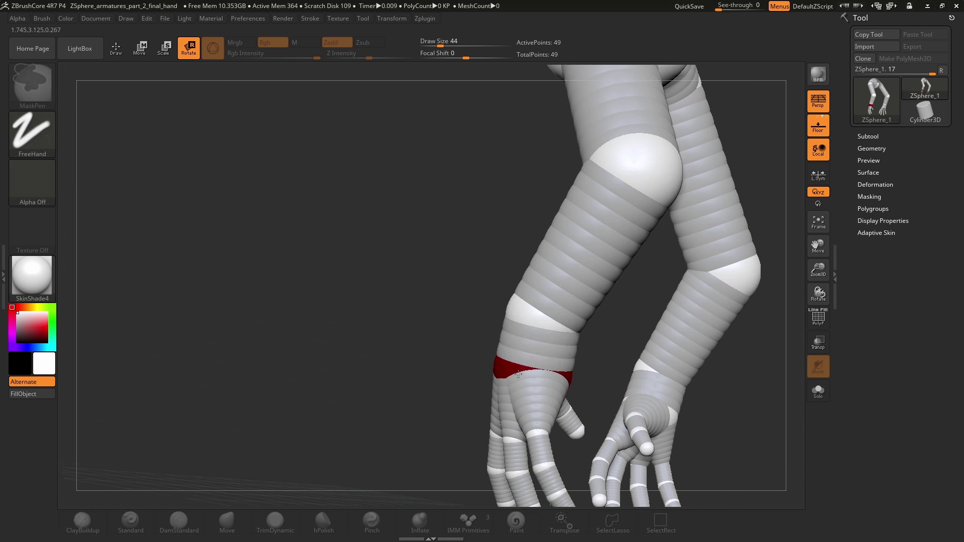
{"action": "key", "text": "w"}
{"action": "left_click_drag", "start_coordinate": [536, 323], "coordinate": [538, 359]}
{"action": "key", "text": "r"}
{"action": "left_click_drag", "start_coordinate": [448, 404], "coordinate": [703, 371]}
{"action": "key", "text": "w"}
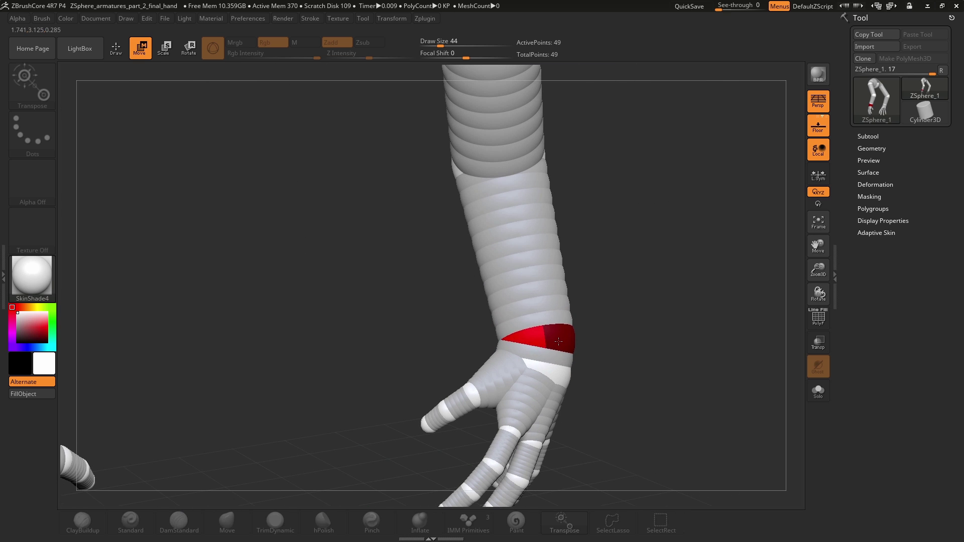
- Rotate the wrist ZSphere at the end of the forearm slightly to refine the joint's orientation
{"action": "left_click_drag", "start_coordinate": [674, 342], "coordinate": [652, 348]}
{"action": "right_click_drag", "start_coordinate": [651, 348], "coordinate": [648, 391], "text": "ctrl"}
{"action": "key", "text": "r"}
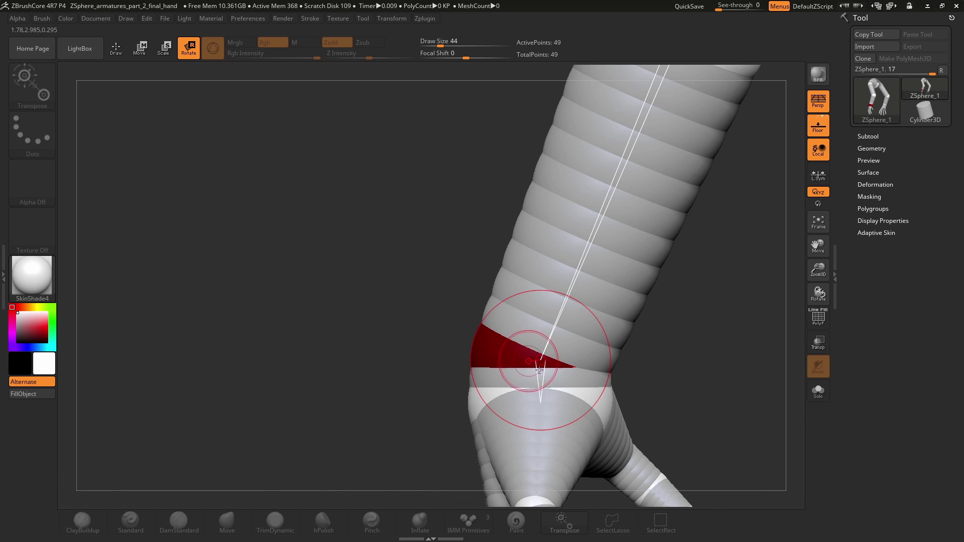
{"action": "left_click_drag", "start_coordinate": [542, 377], "coordinate": [544, 380]}
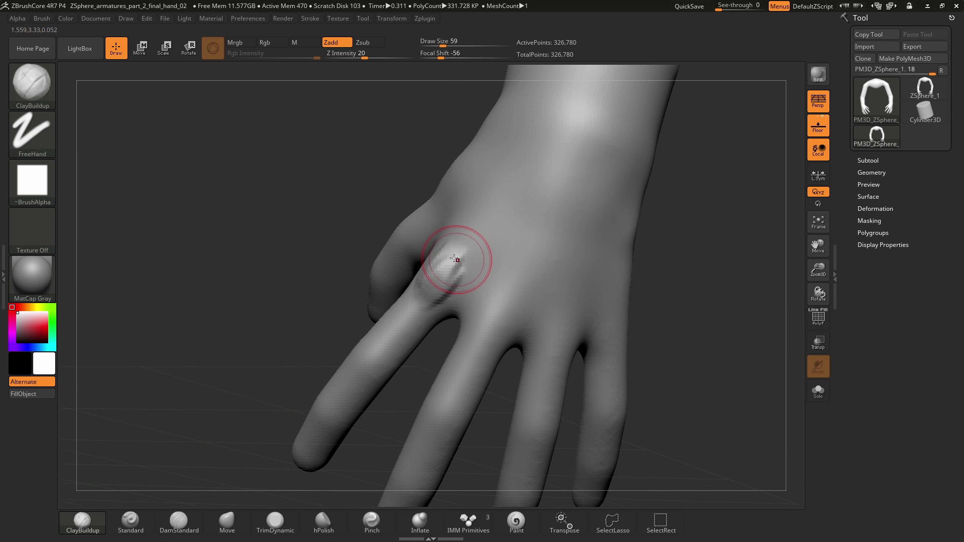
- Sculpt raised knuckles and tendon ridges on the back of the hand, one behind each of the four fingers, with the ClayBuildup brush
{"action": "left_click_drag", "start_coordinate": [452, 296], "coordinate": [514, 173]}
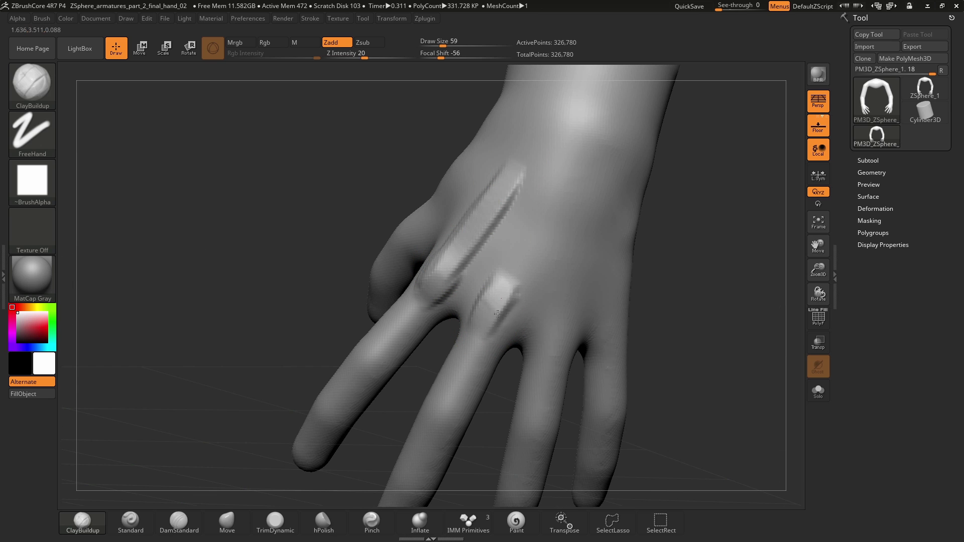
{"action": "left_click_drag", "start_coordinate": [505, 293], "coordinate": [552, 175]}
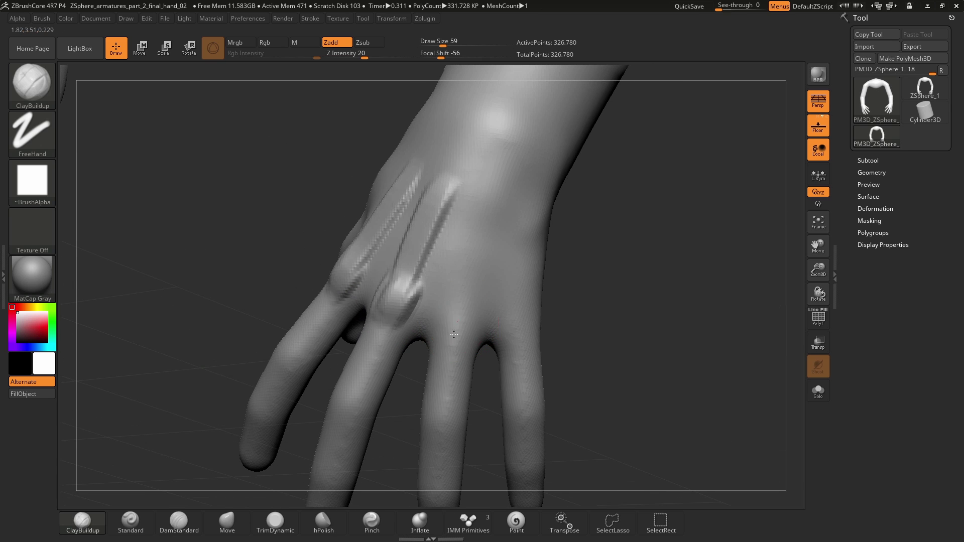
{"action": "left_click_drag", "start_coordinate": [454, 327], "coordinate": [494, 253]}
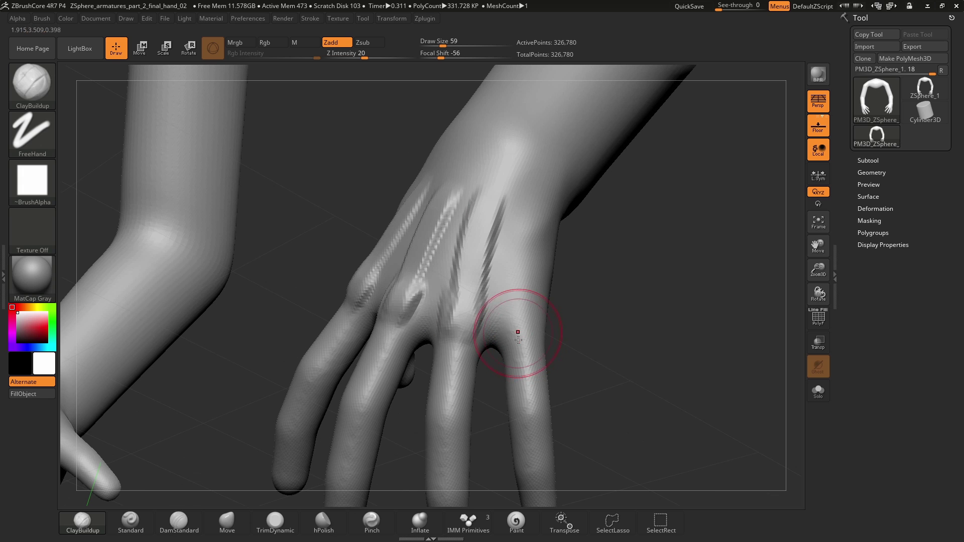
{"action": "left_click_drag", "start_coordinate": [524, 321], "coordinate": [517, 223]}
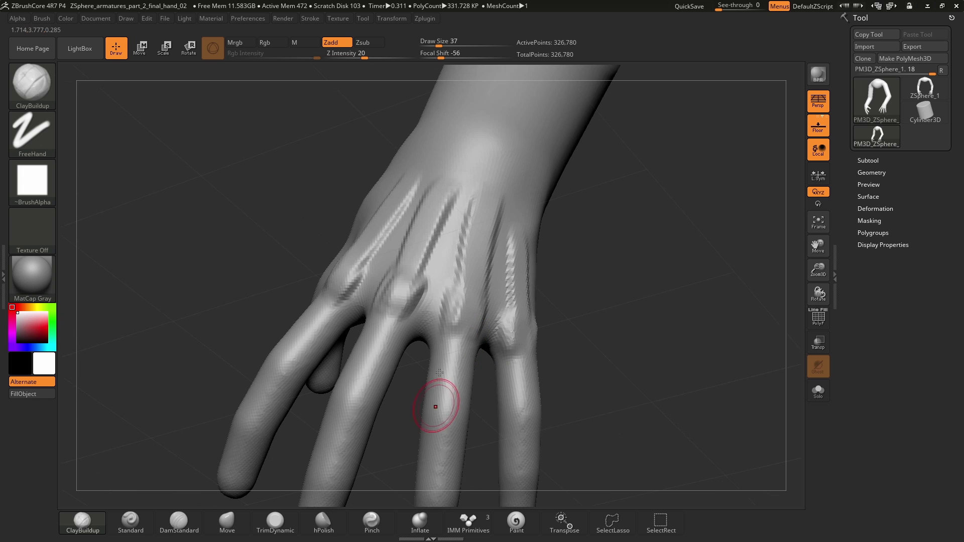